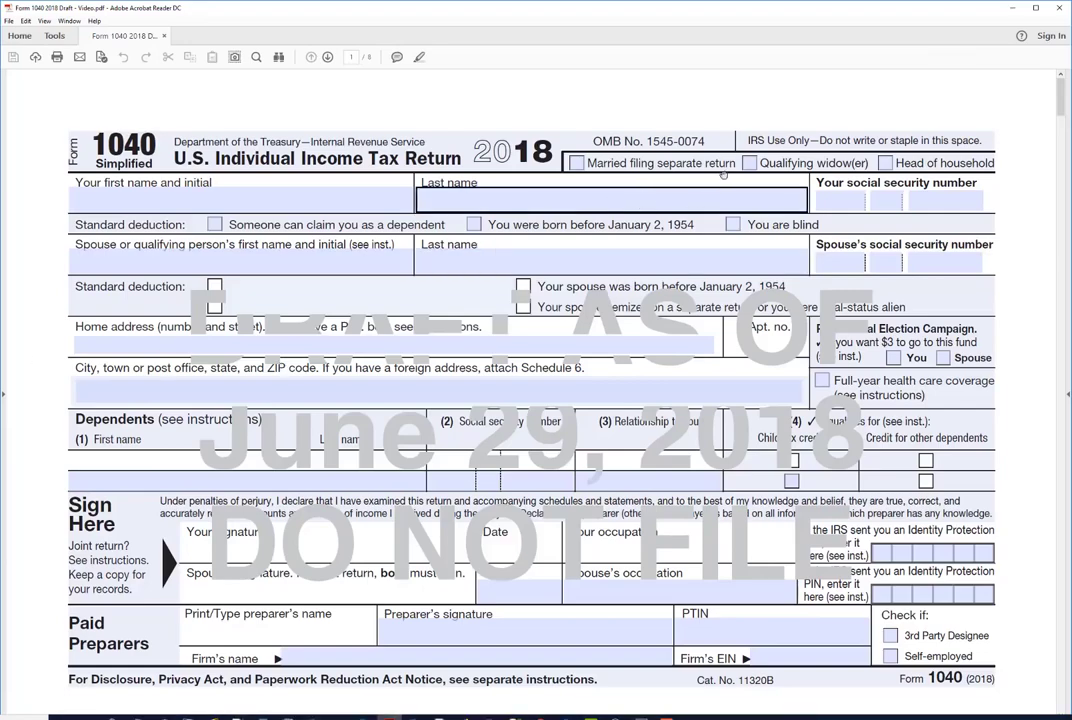
Fill in the taxpayer's first name, last name and social security number at the top of page 1.
drag(1058, 95, 1045, 163)
scroll(1045, 163, down, 5)
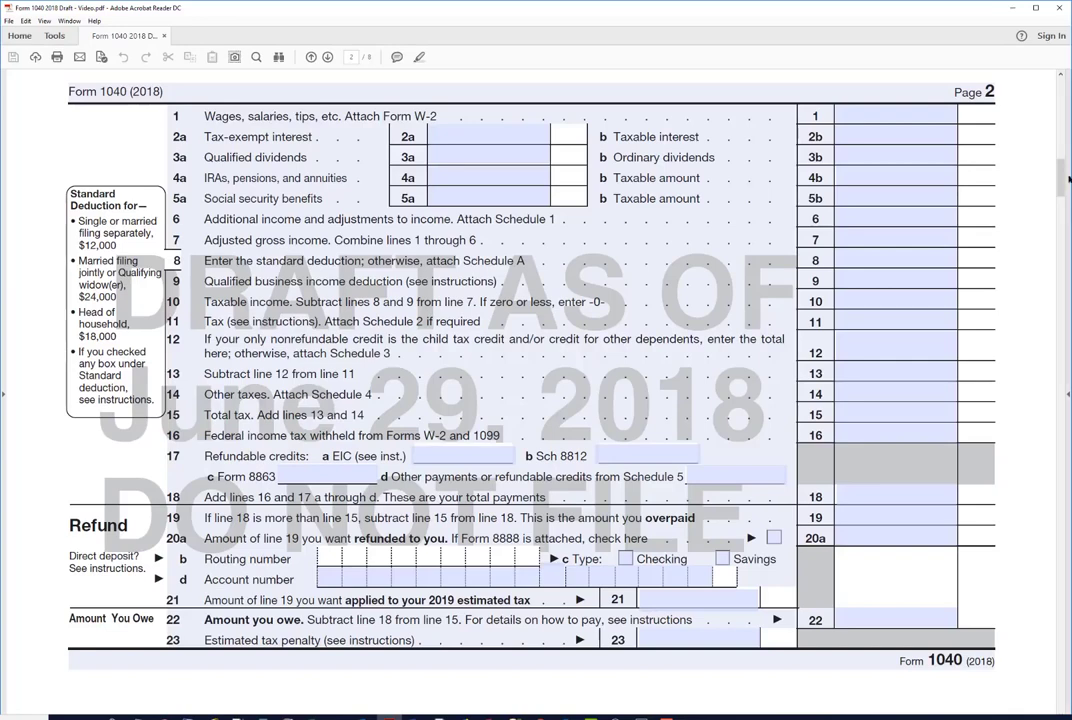
drag(1061, 177, 1062, 90)
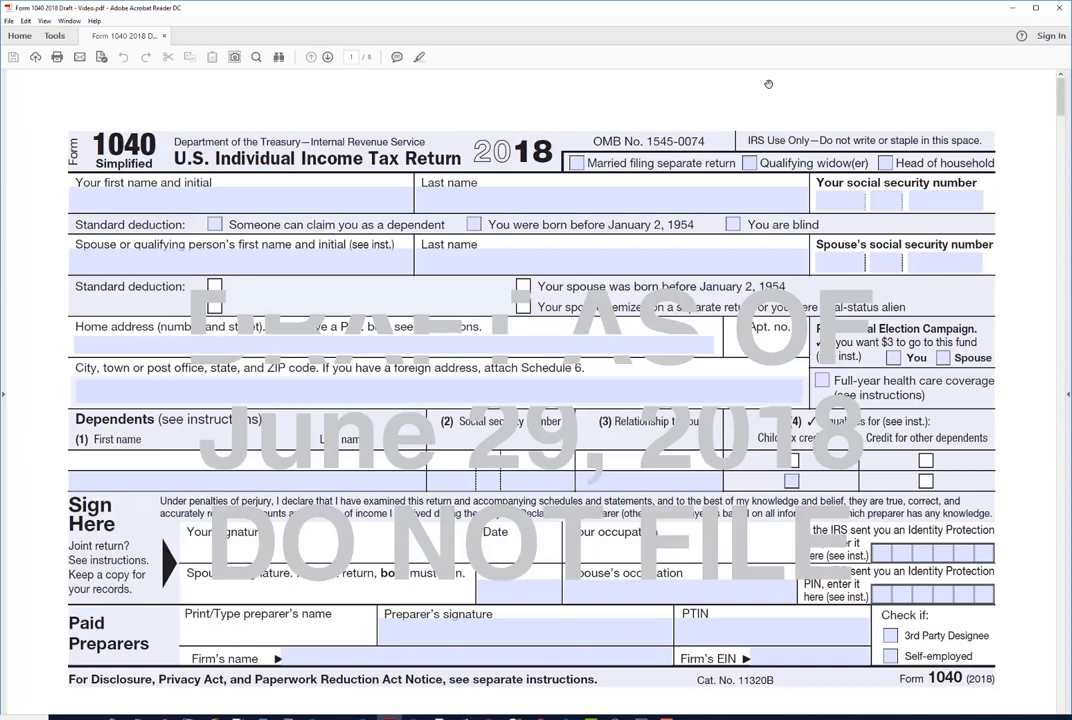
click(805, 201)
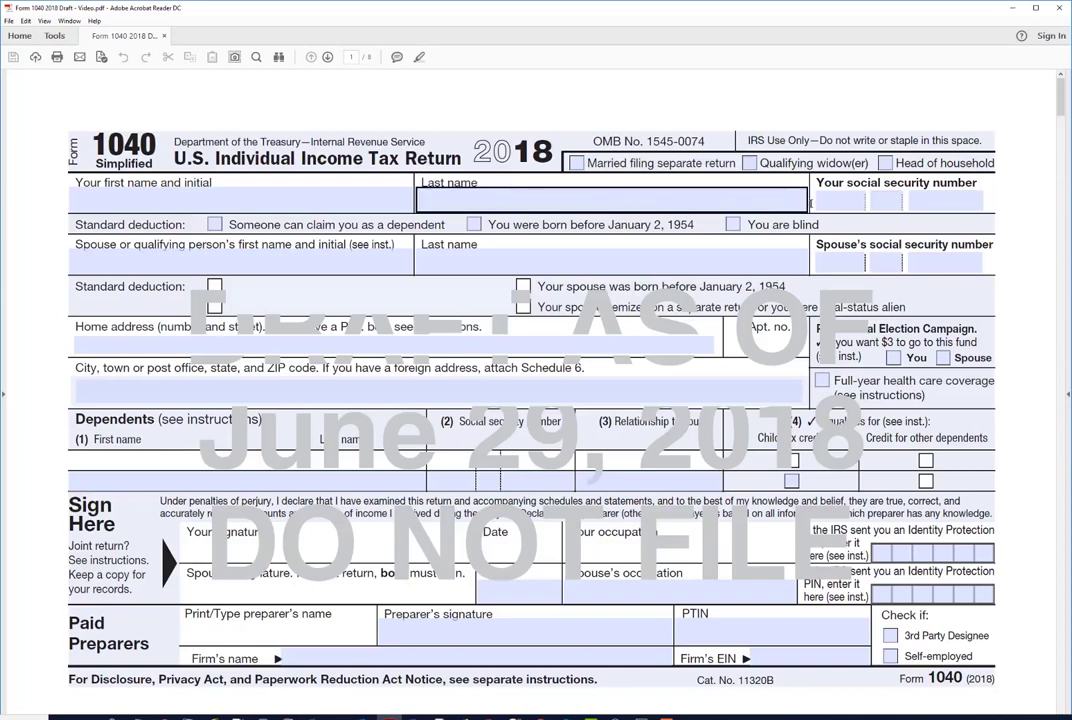
click(749, 91)
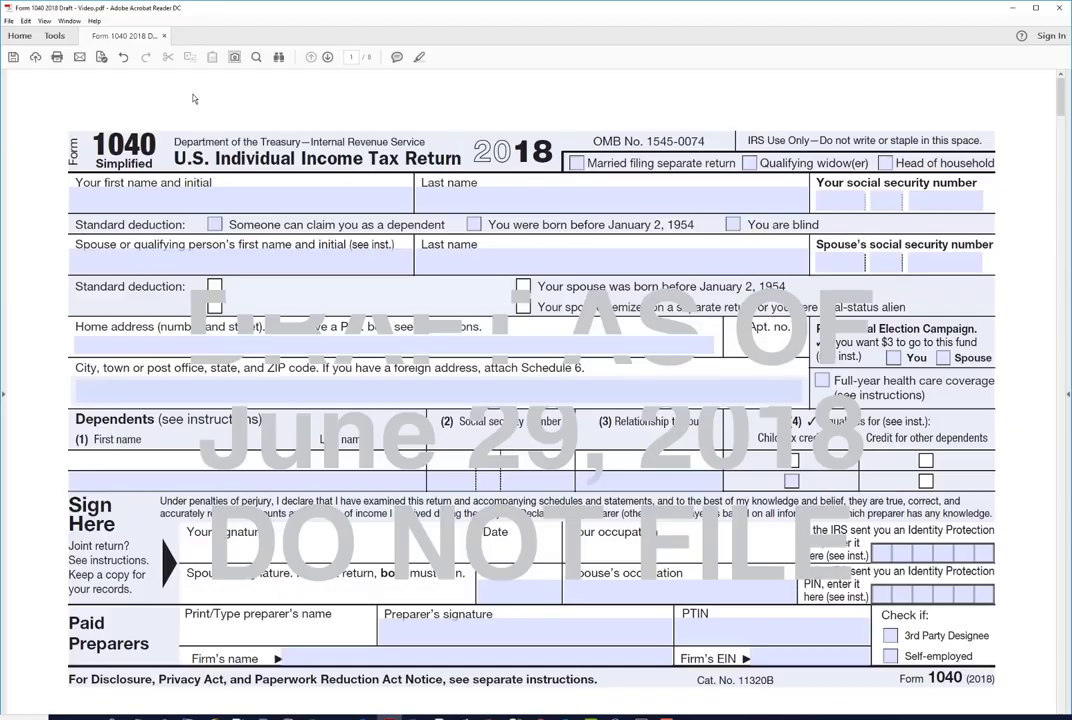
click(219, 193)
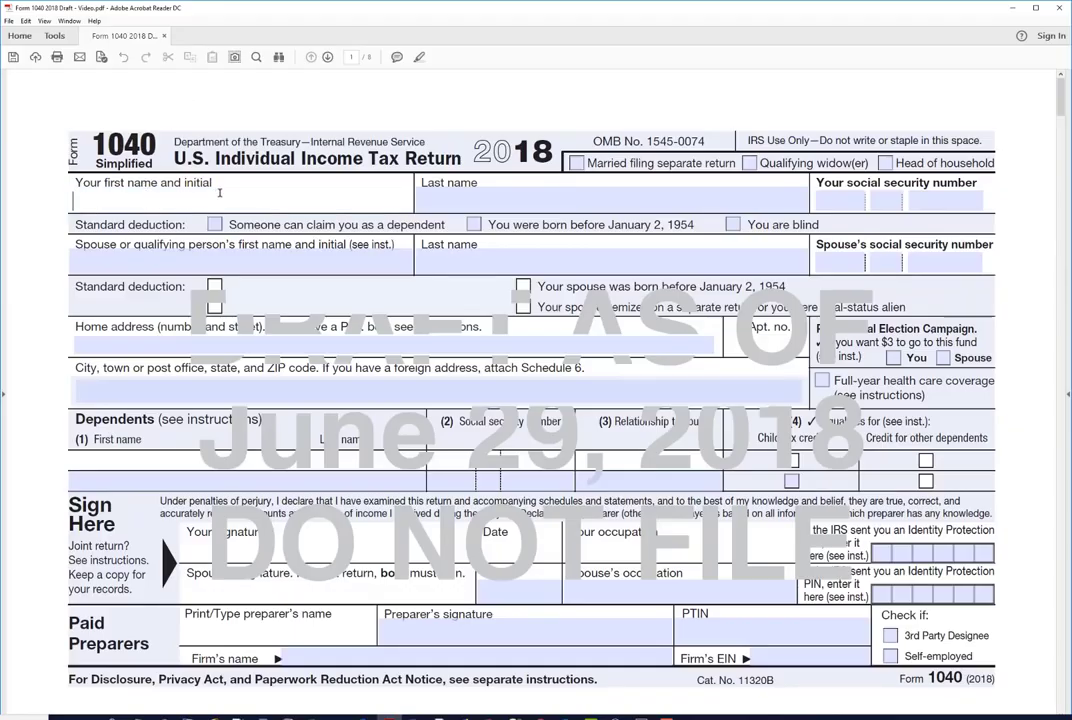
text(Sam)
click(420, 193)
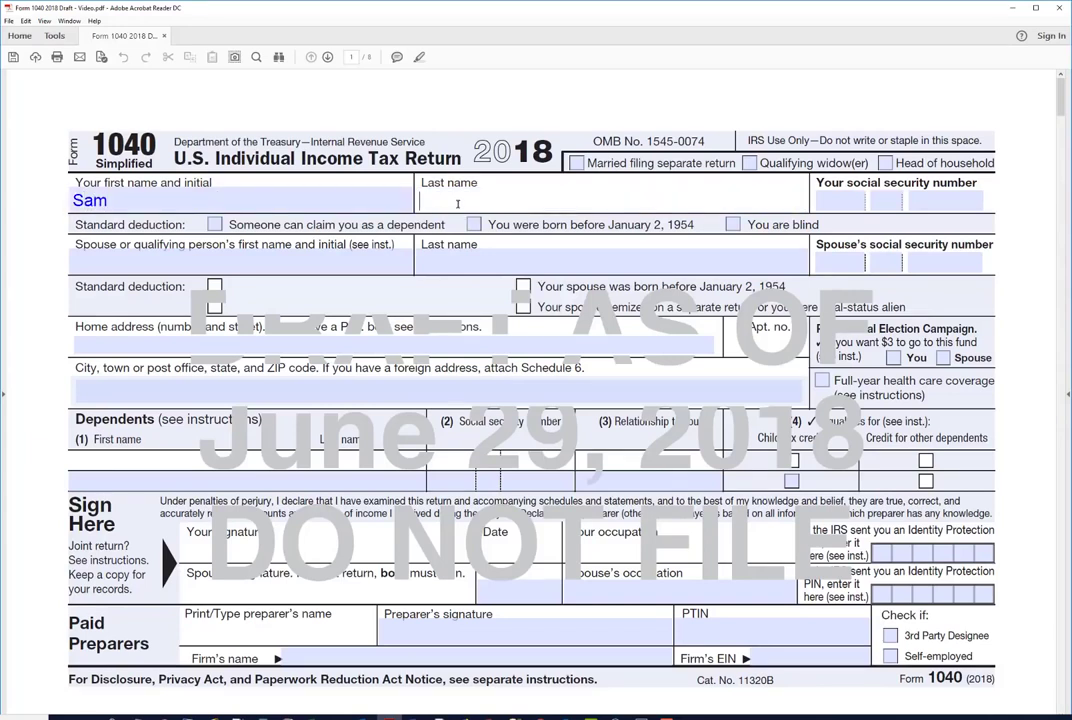
text(Jones)
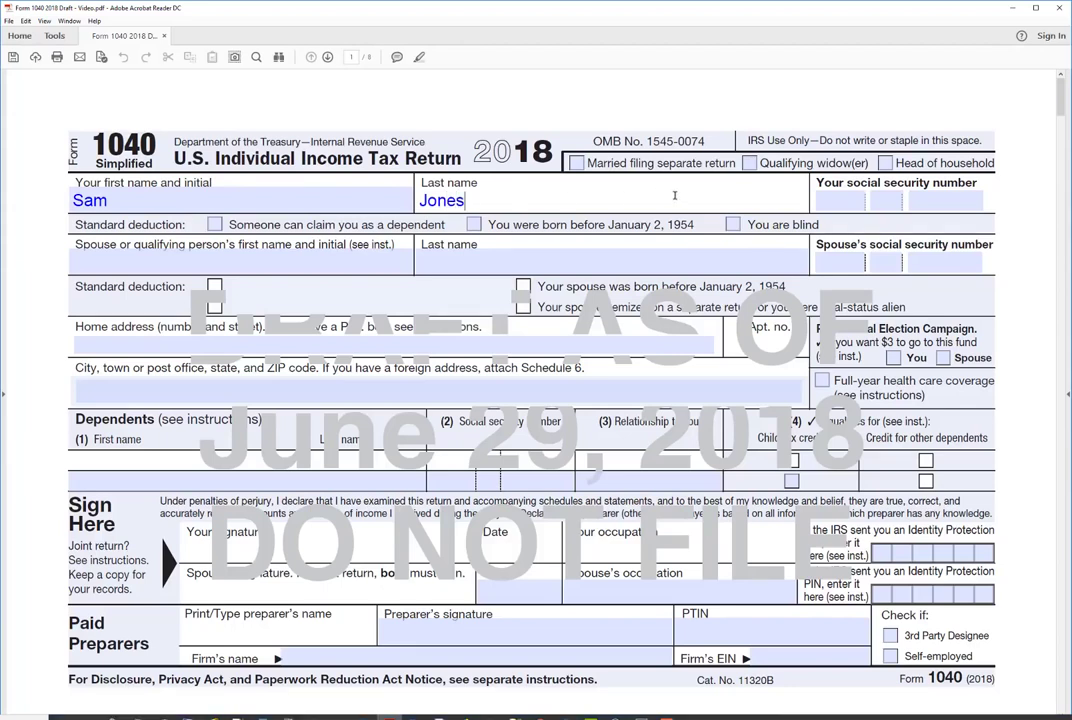
click(838, 200)
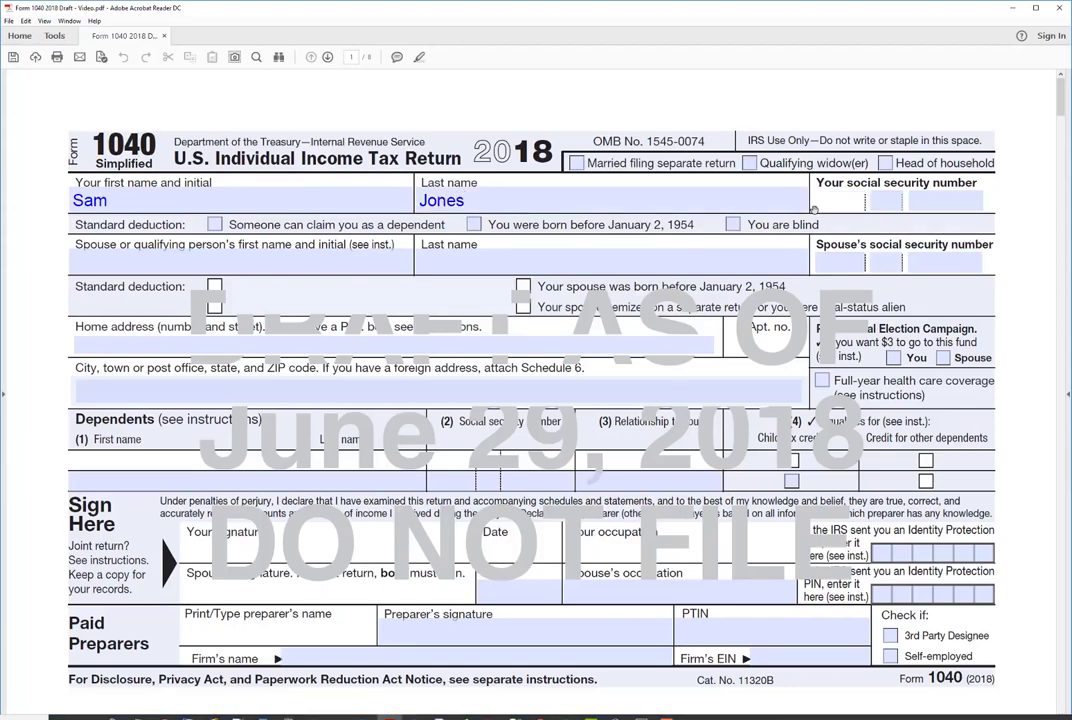
text(111 )
text(22 )
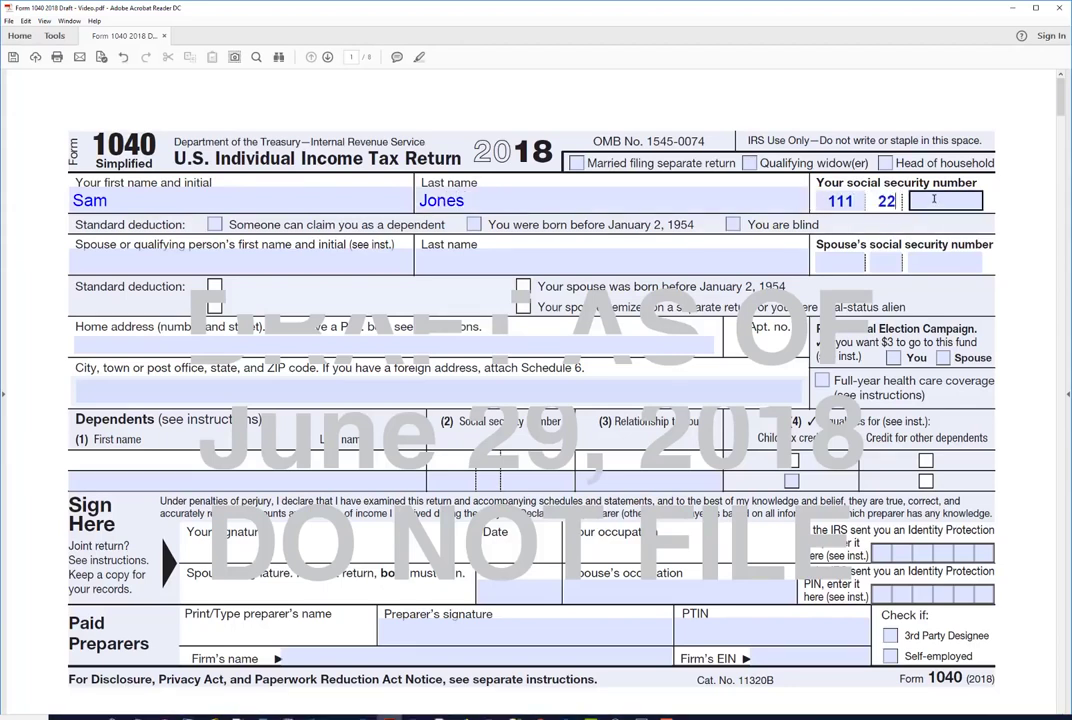
text(3333)
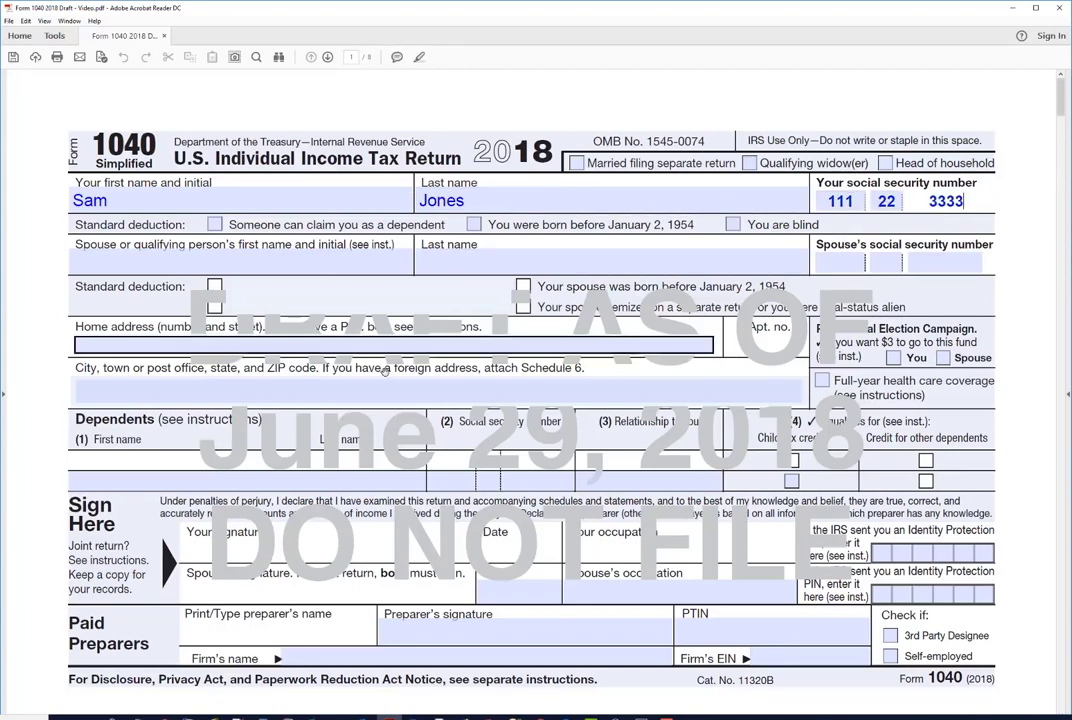
click(317, 482)
Enter the dependent's name, SSN and relationship 'Daughter', and tick the child tax credit box.
click(301, 459)
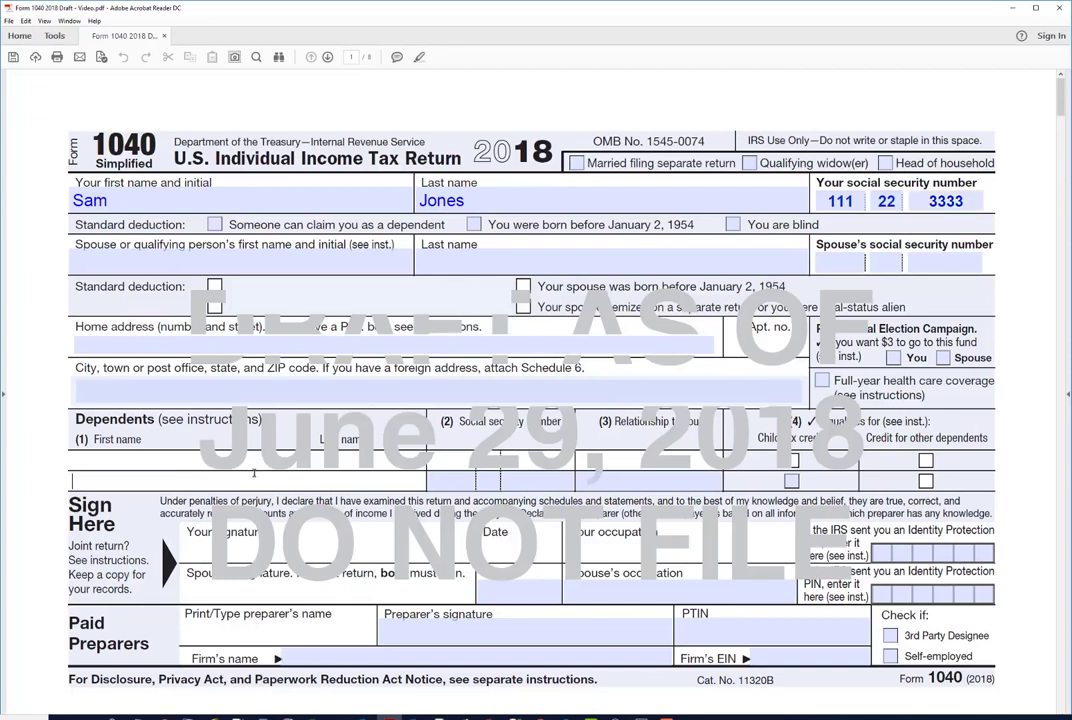
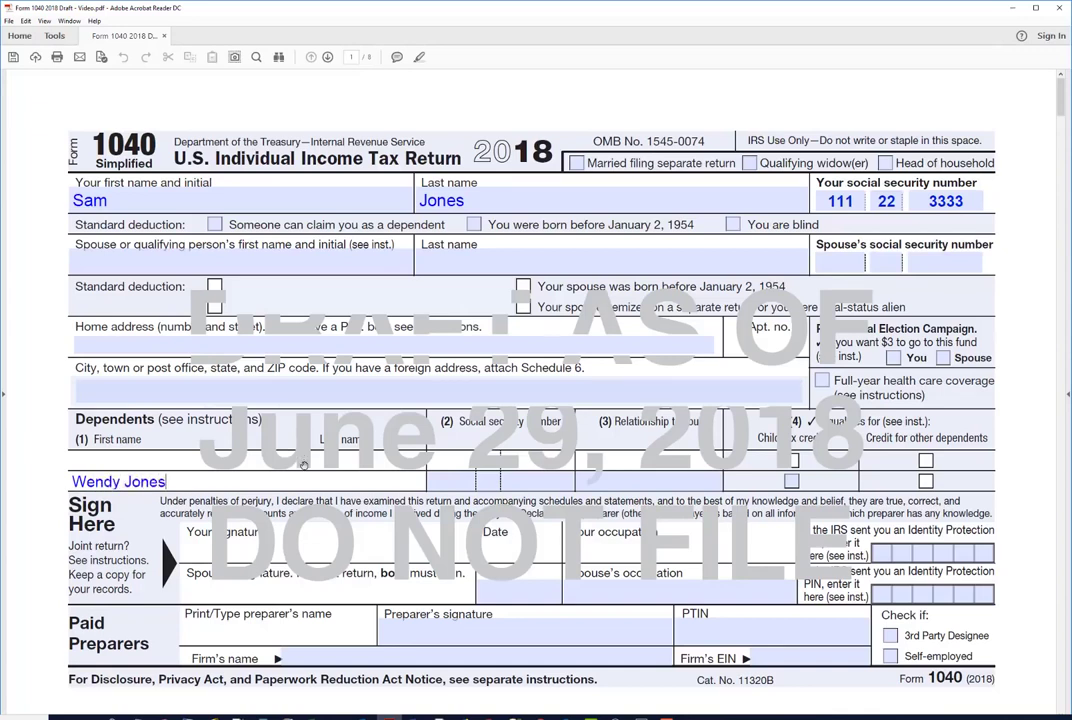
key(Tab)
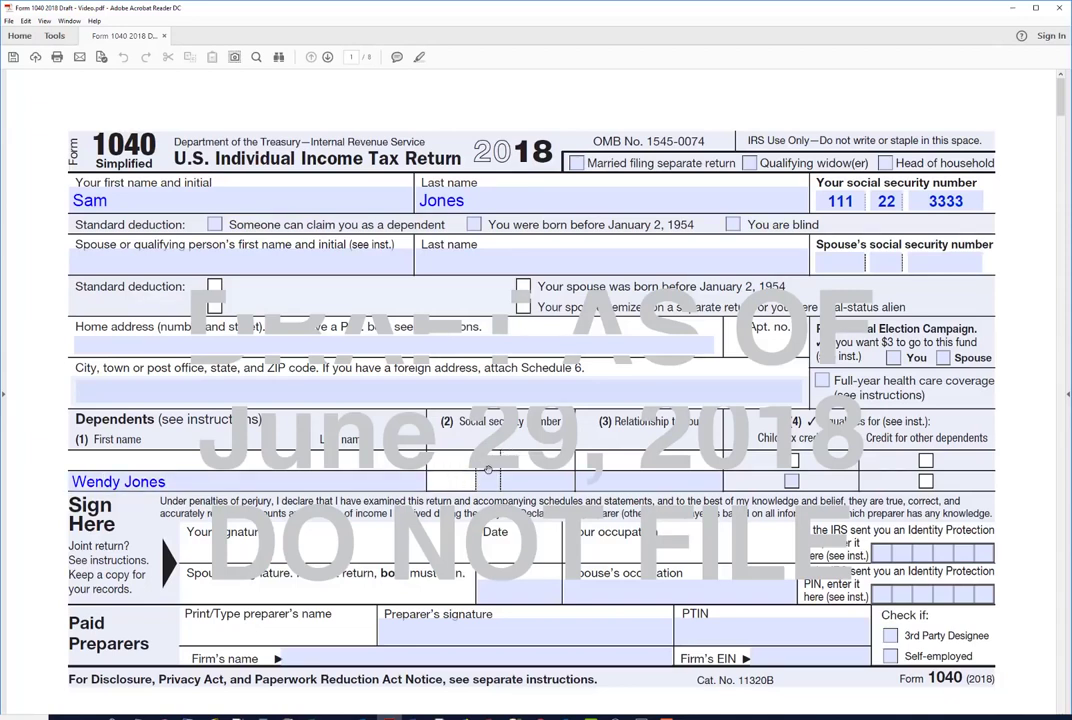
text(33344)
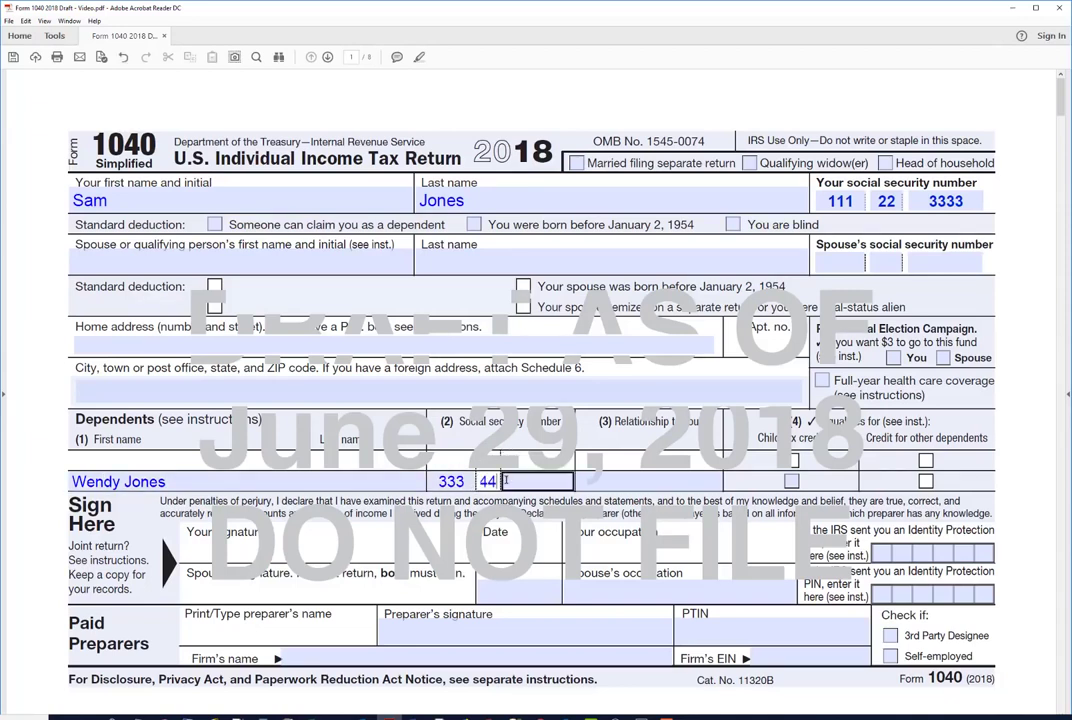
text(5555)
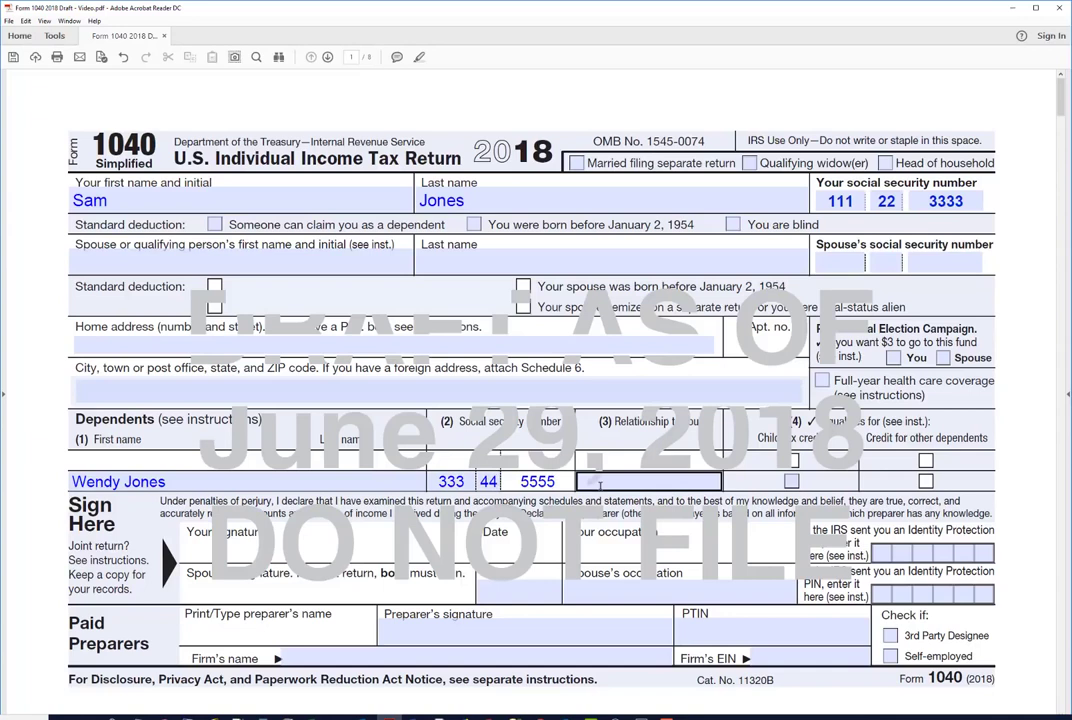
text(D)
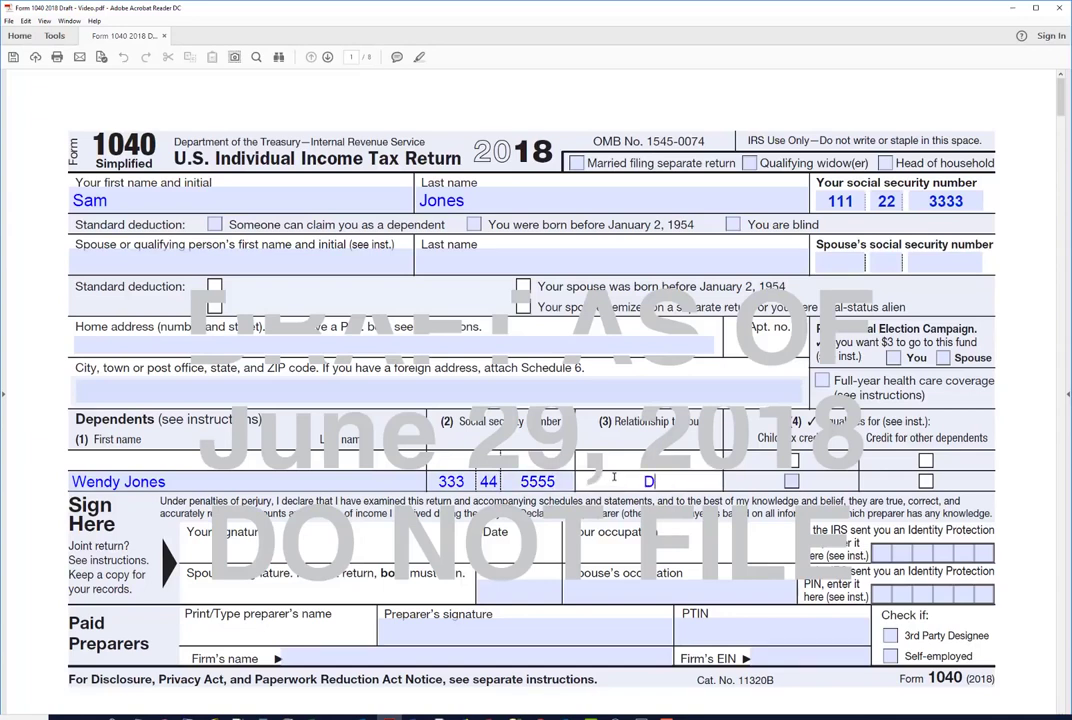
text(aughter)
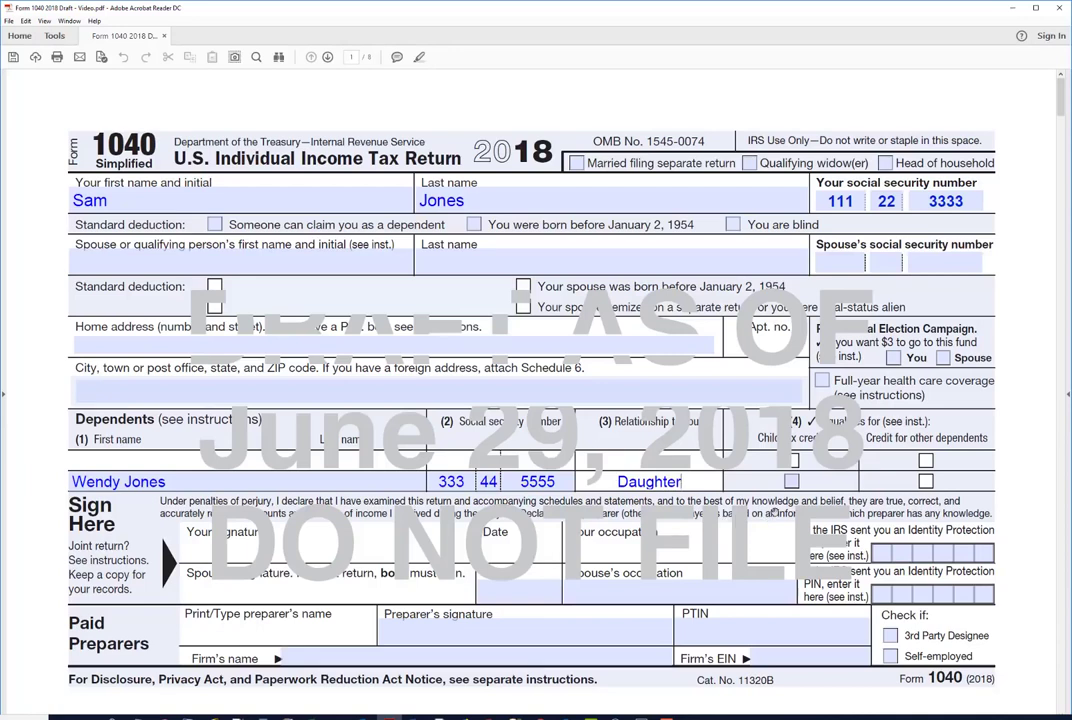
click(791, 481)
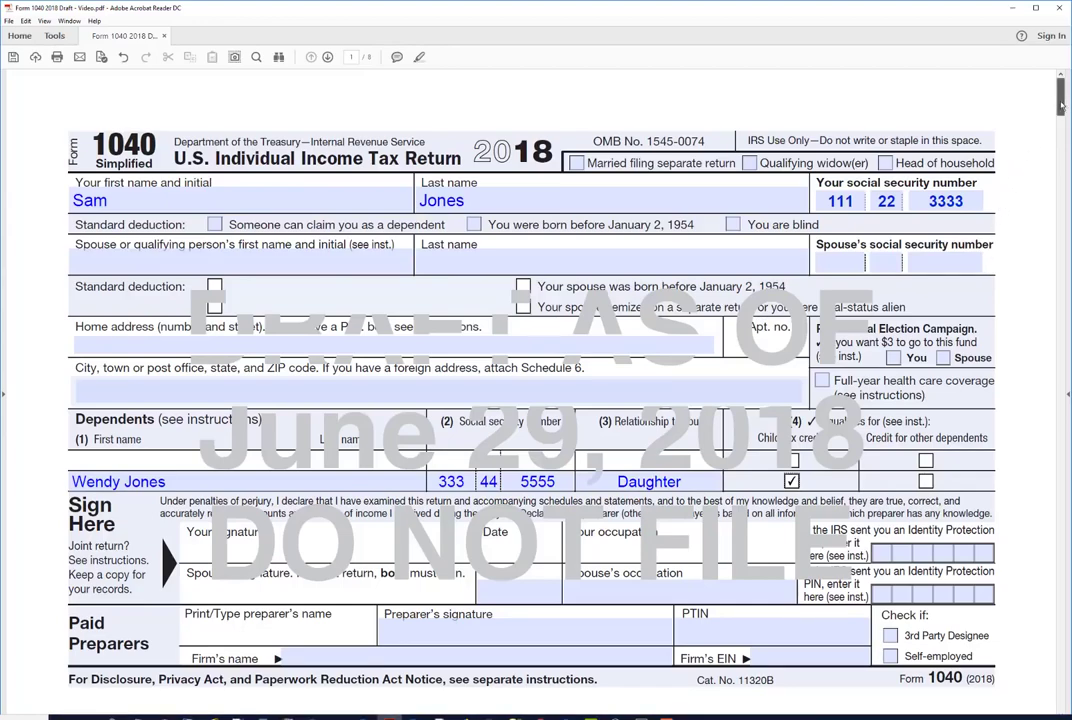
Enter 50,000 wages on line 1 and 1,100 taxable interest on line 2b.
drag(1059, 90, 1051, 185)
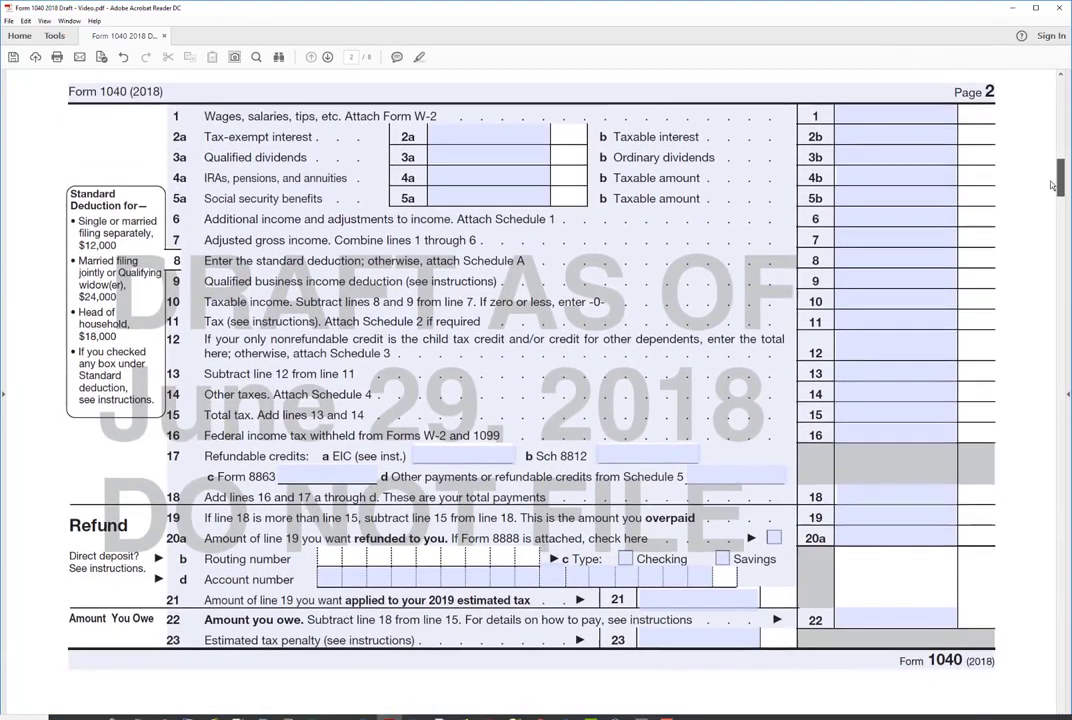
click(941, 119)
text(5)
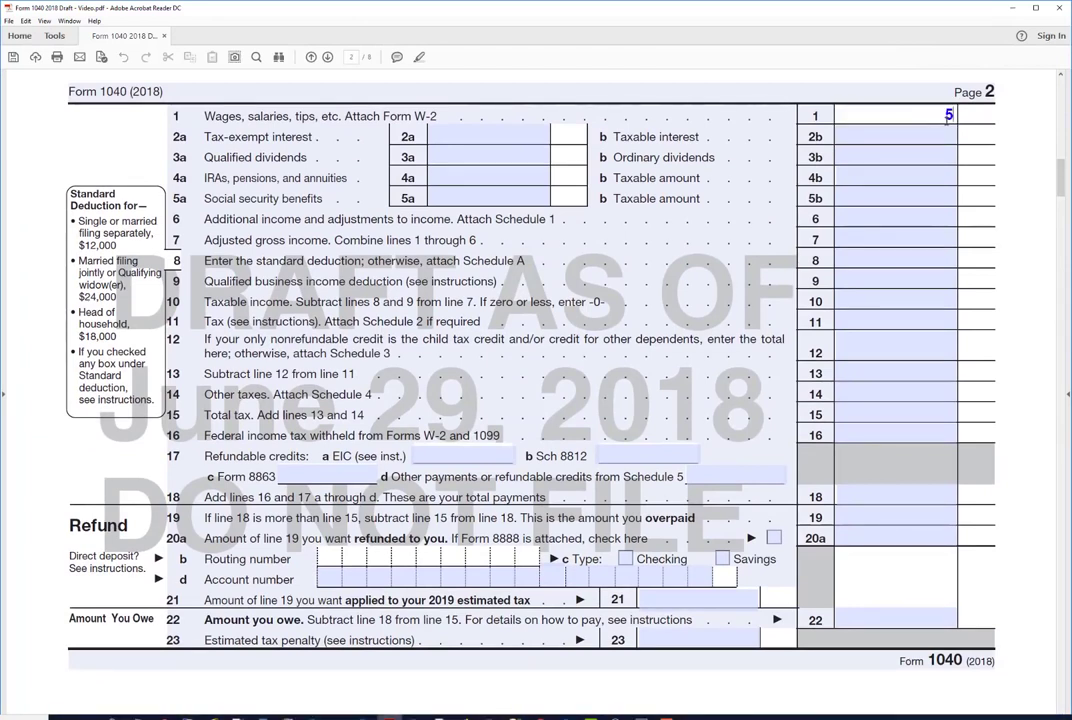
text(0,0000)
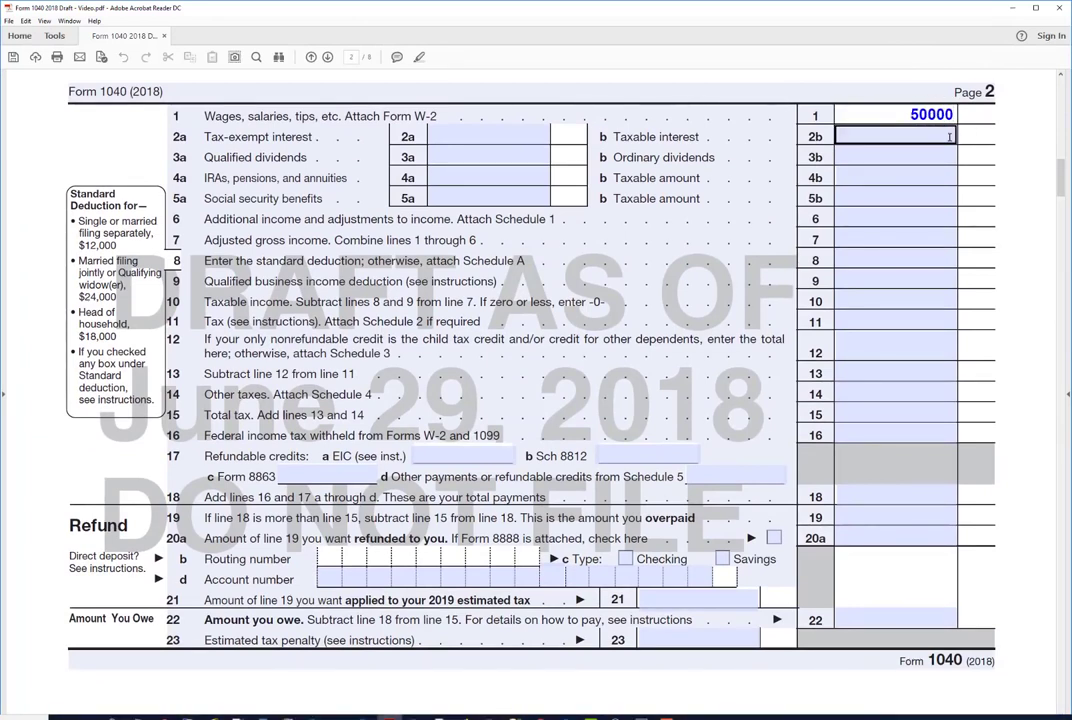
click(953, 137)
text(1)
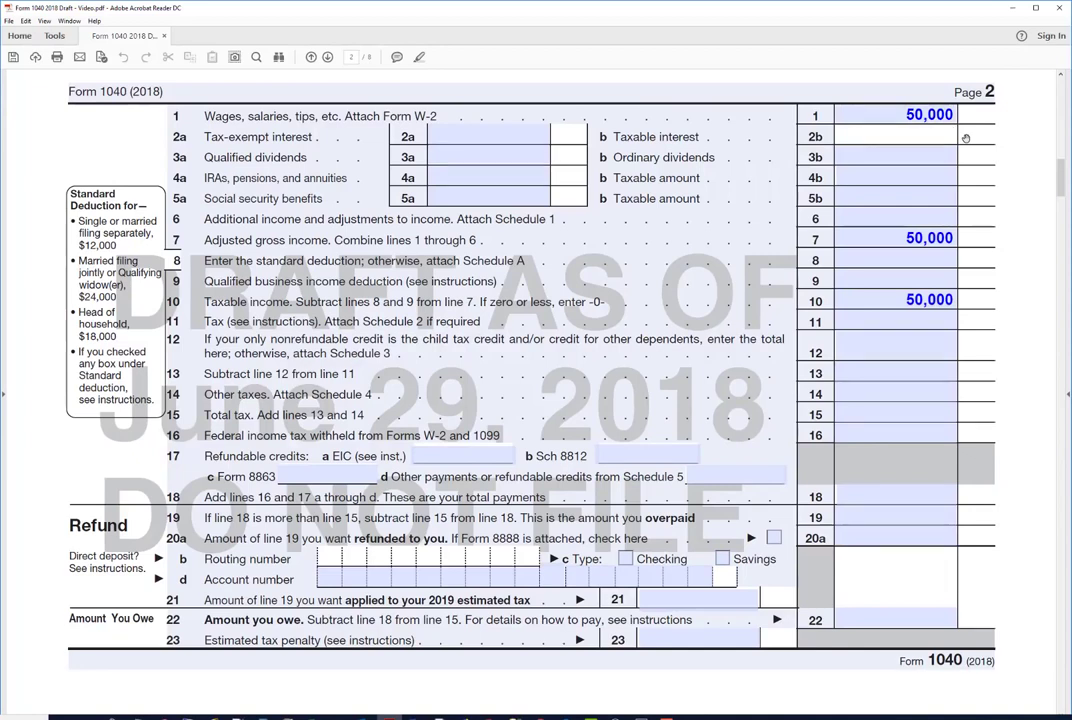
text(100)
click(1009, 232)
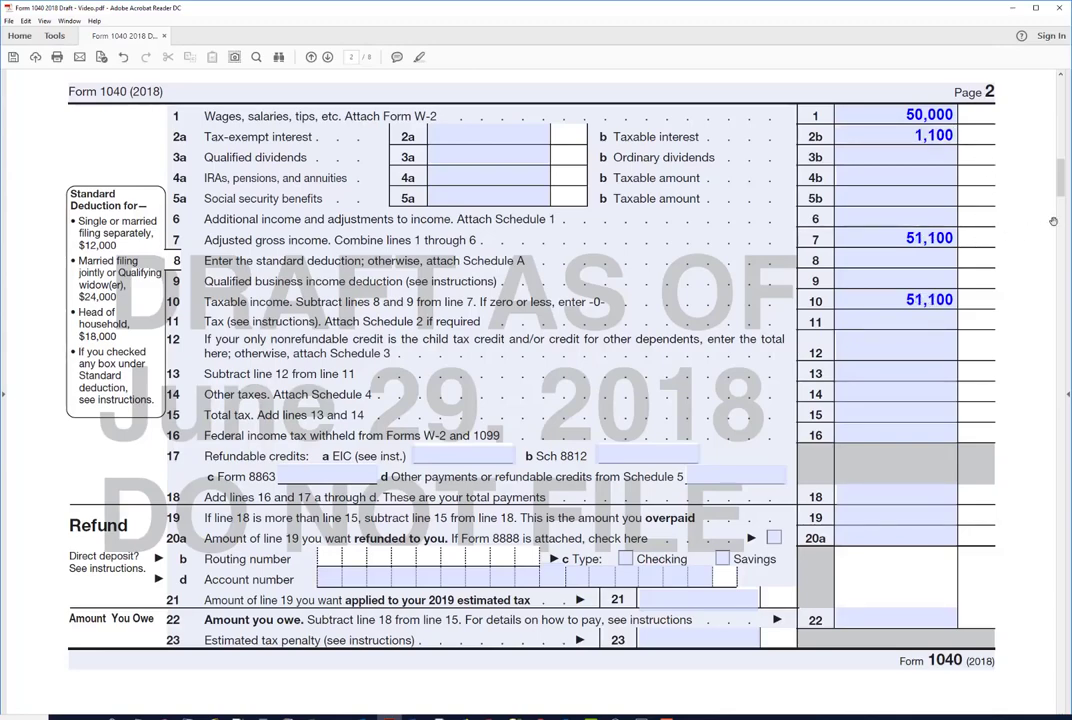
drag(1060, 185, 1048, 277)
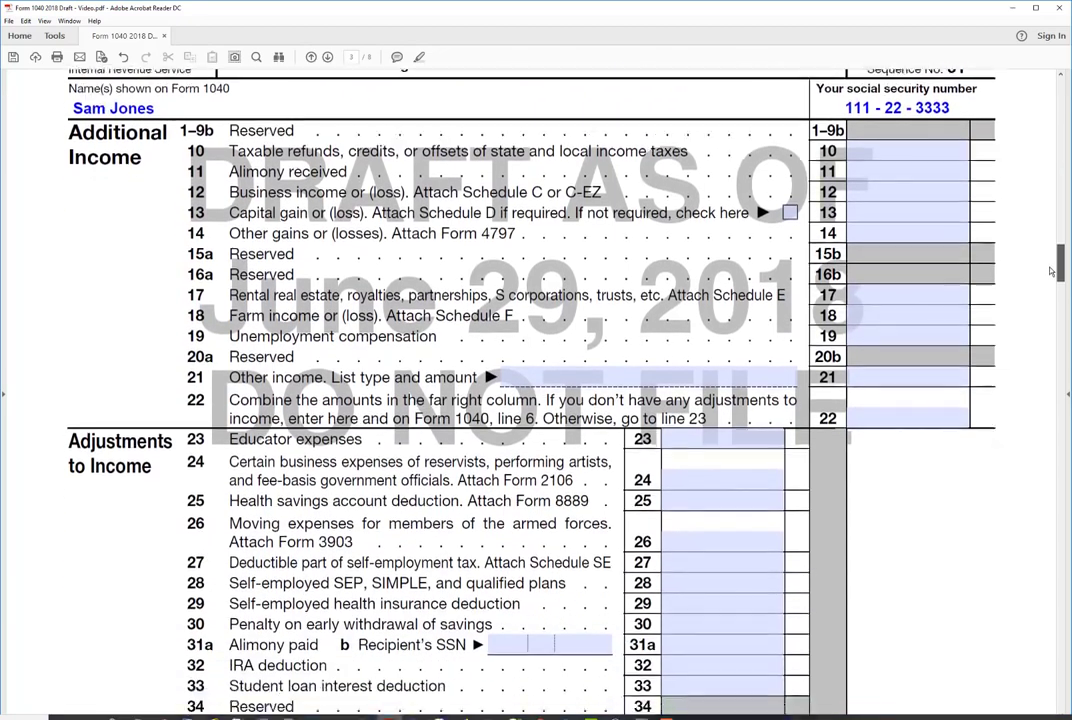
Enter 2,000 business income on Schedule 1 line 12.
click(898, 195)
text(2000)
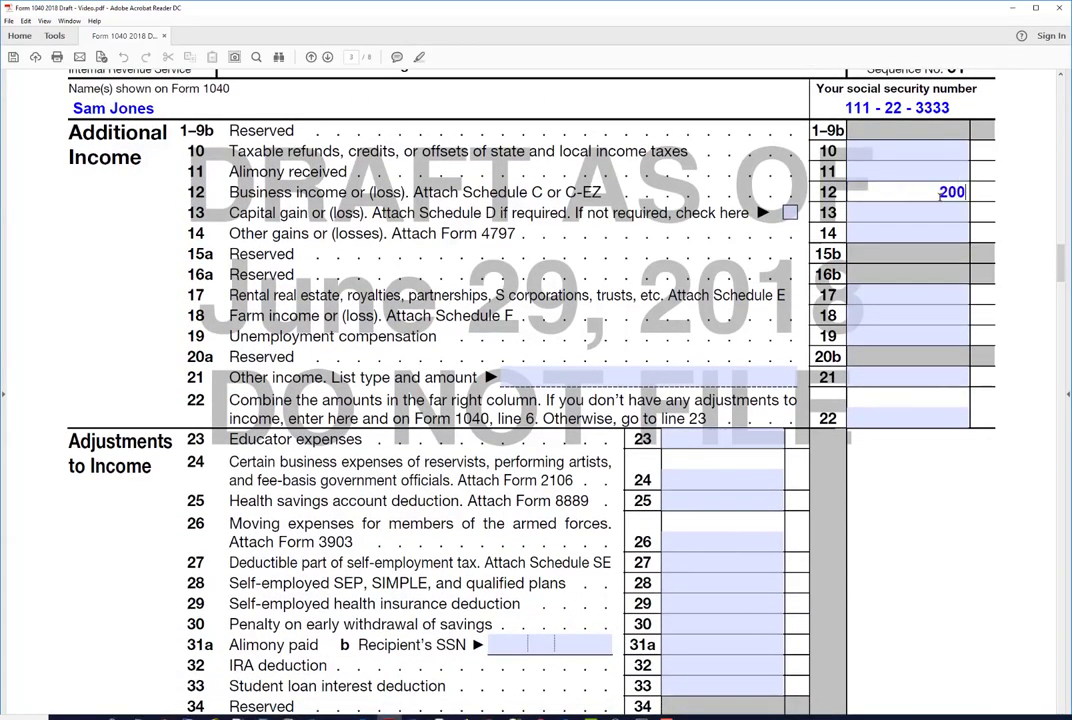
click(969, 200)
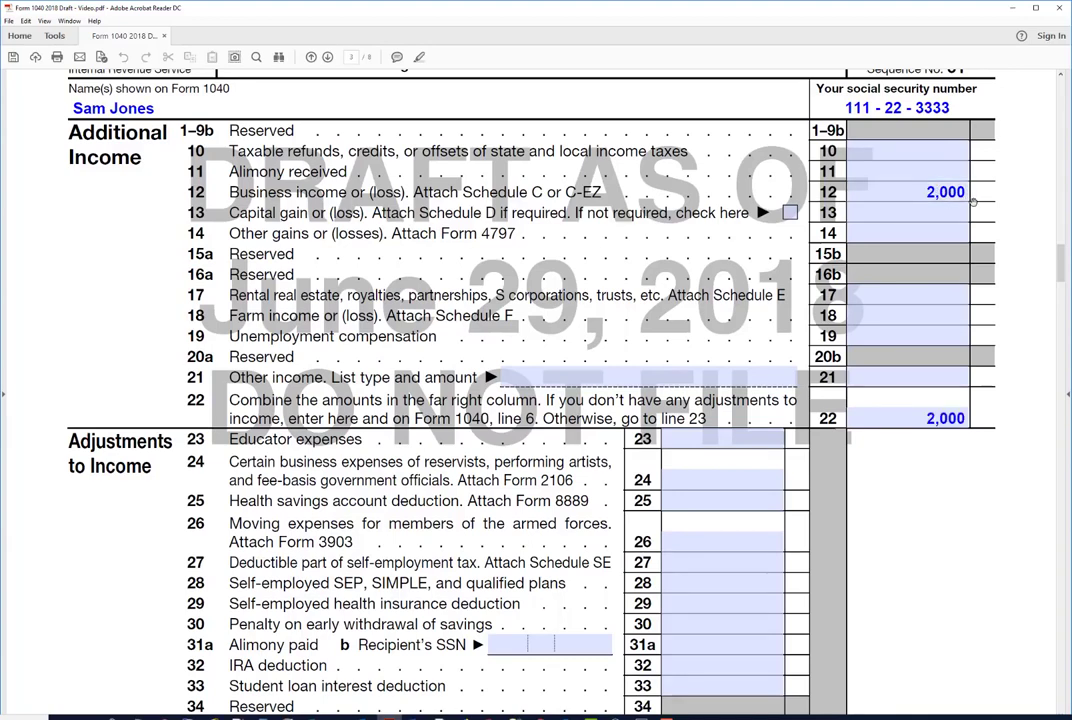
scroll(1064, 258, down, 3)
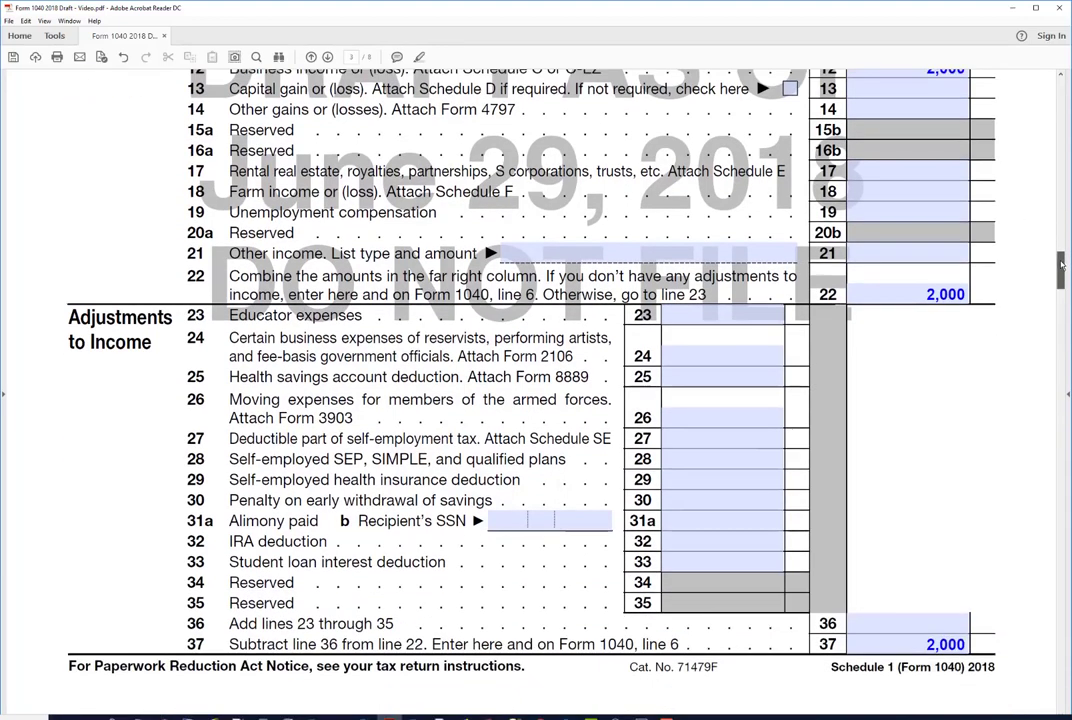
Enter the 140 self-employment tax deduction on line 27, leaving 1,860 on line 37.
click(744, 296)
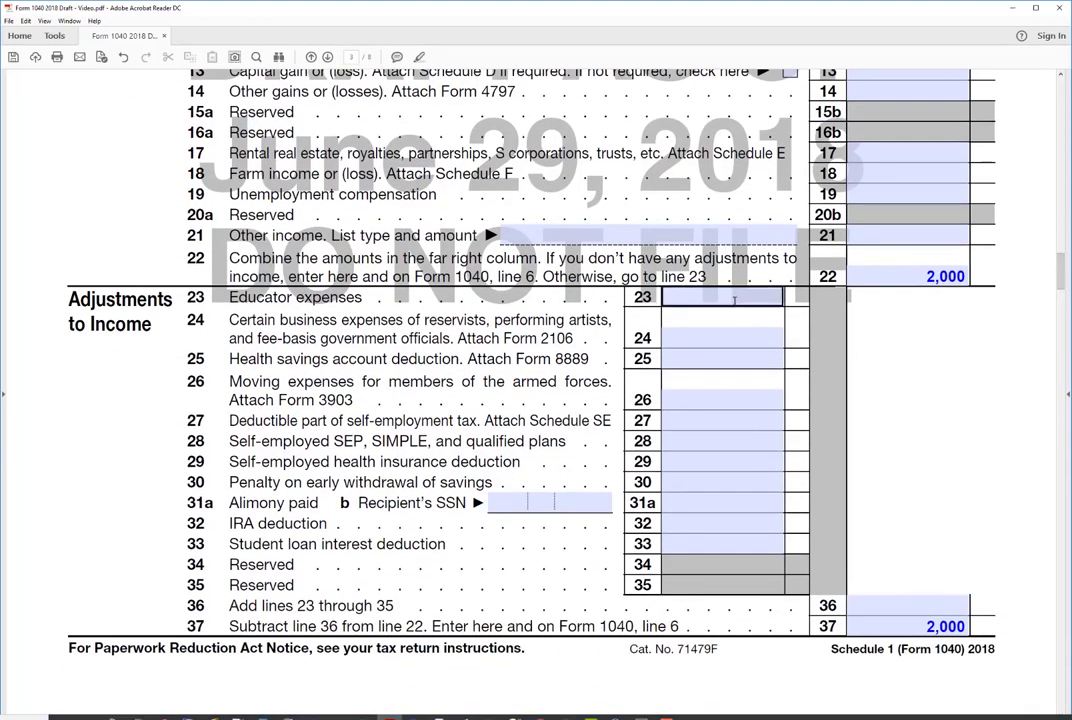
click(676, 421)
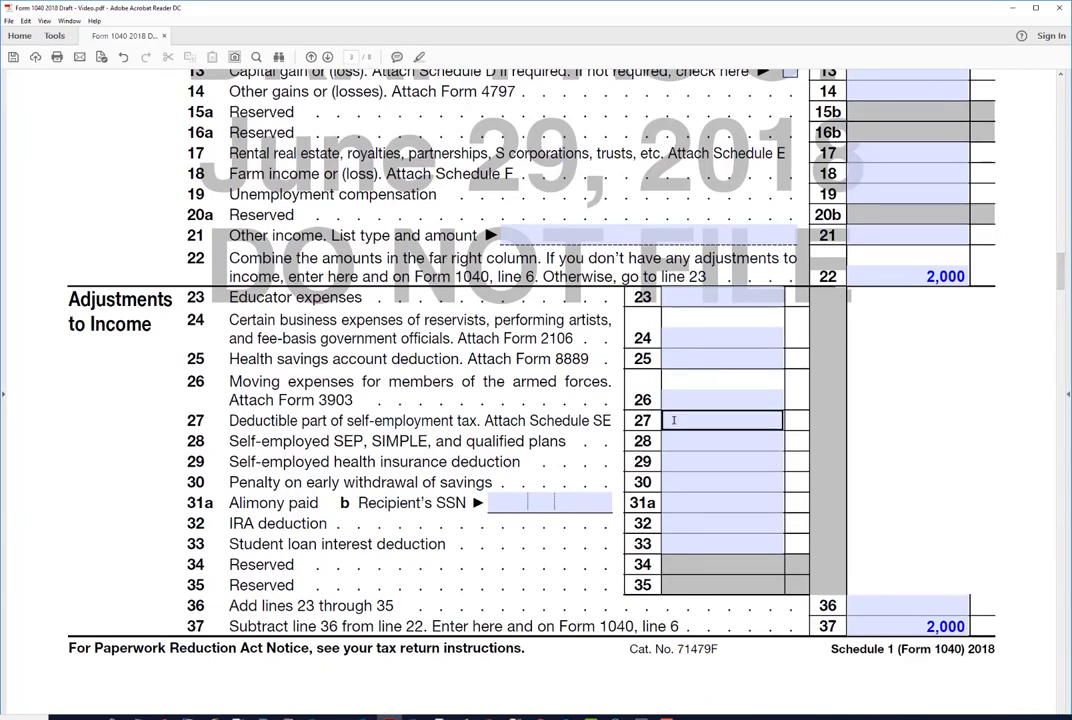
text(14)
click(709, 402)
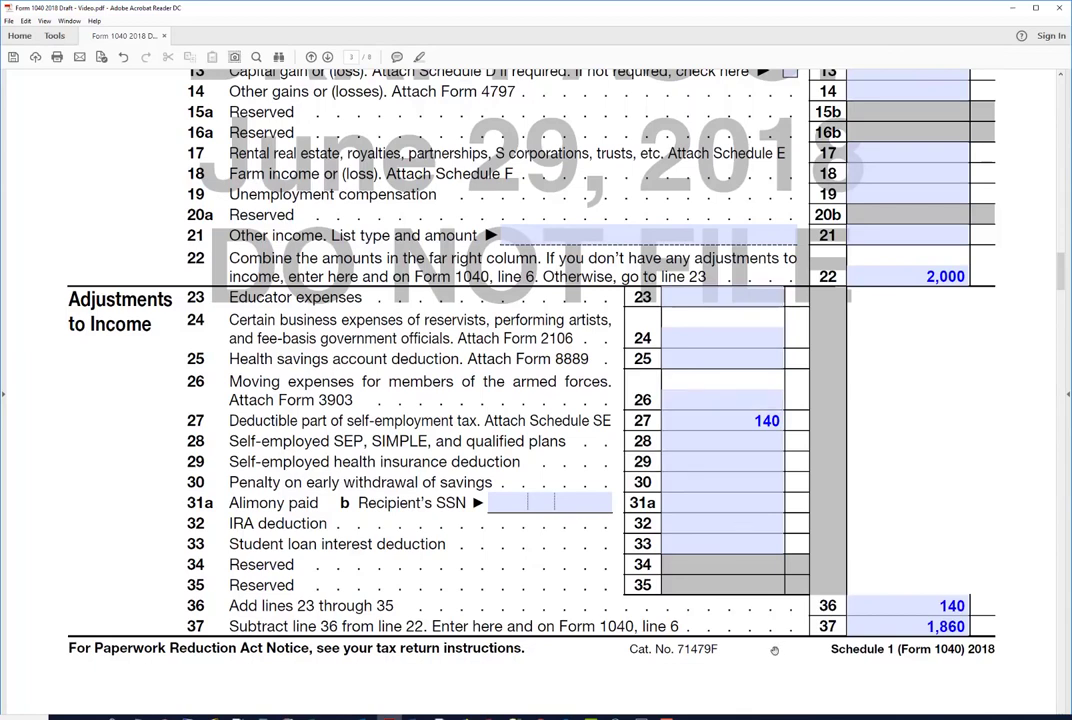
click(886, 525)
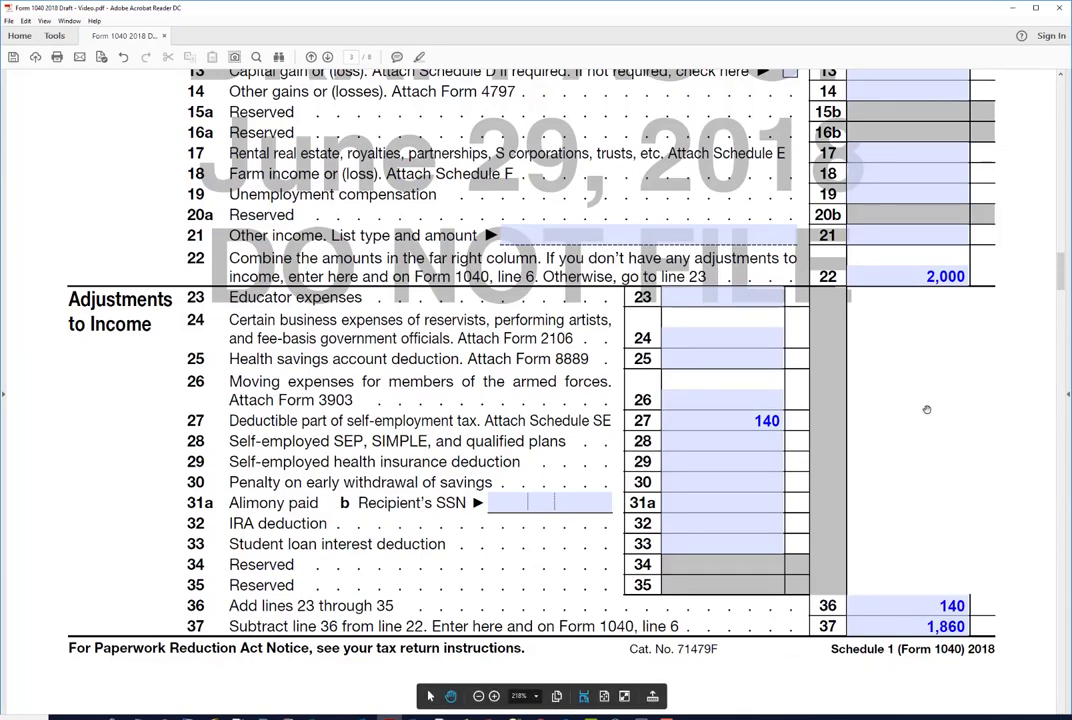
click(937, 627)
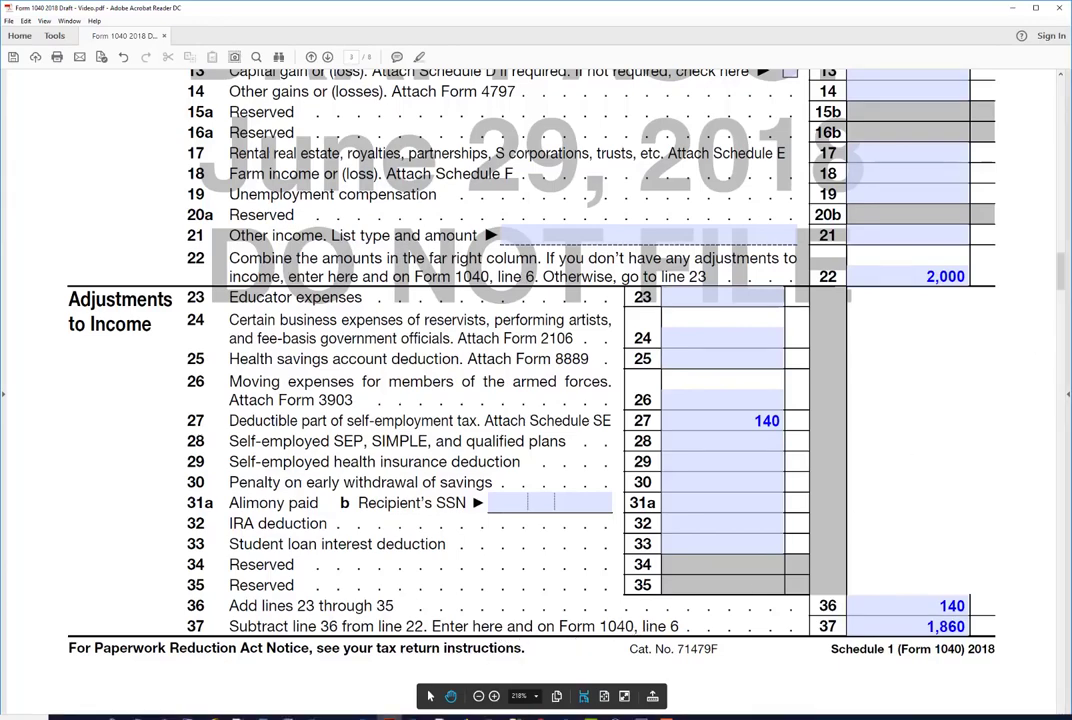
scroll(1060, 228, up, 10)
Enter the 12,000 standard deduction on line 8, reducing taxable income to 40,960.
drag(1060, 228, 1050, 177)
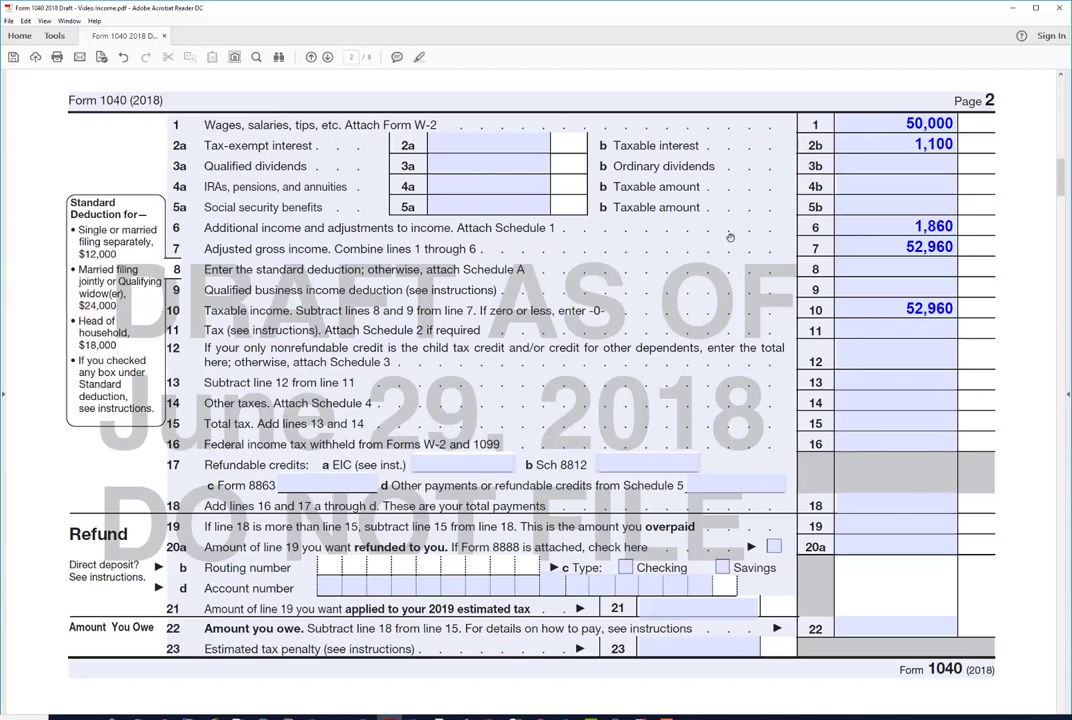
click(870, 267)
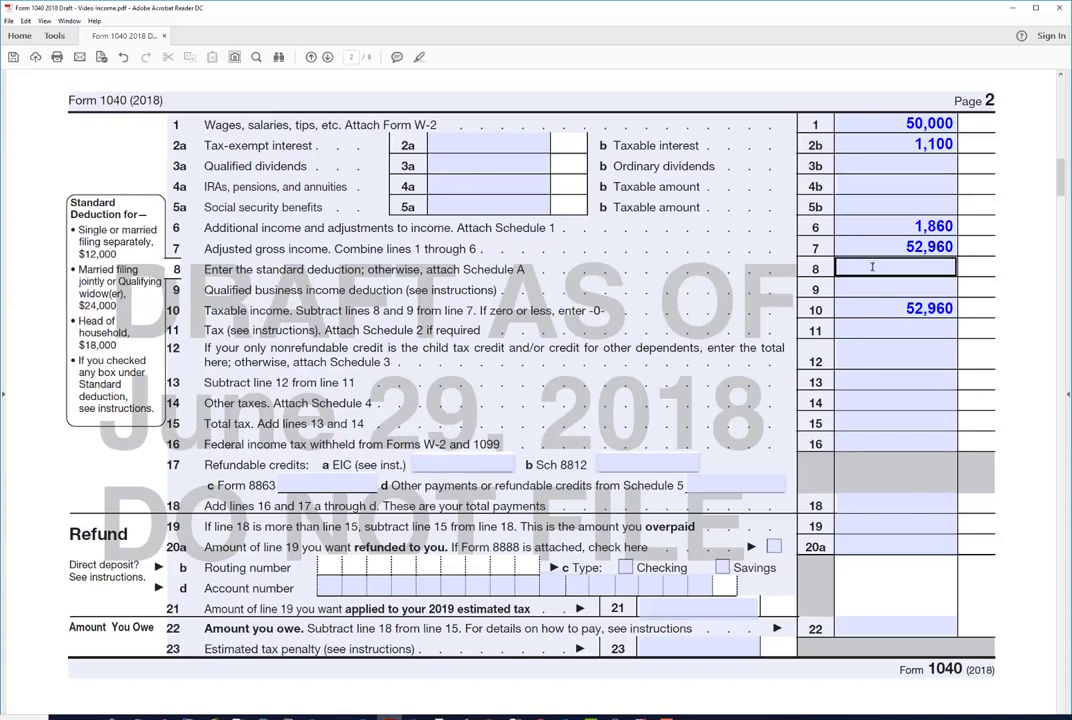
text(12000)
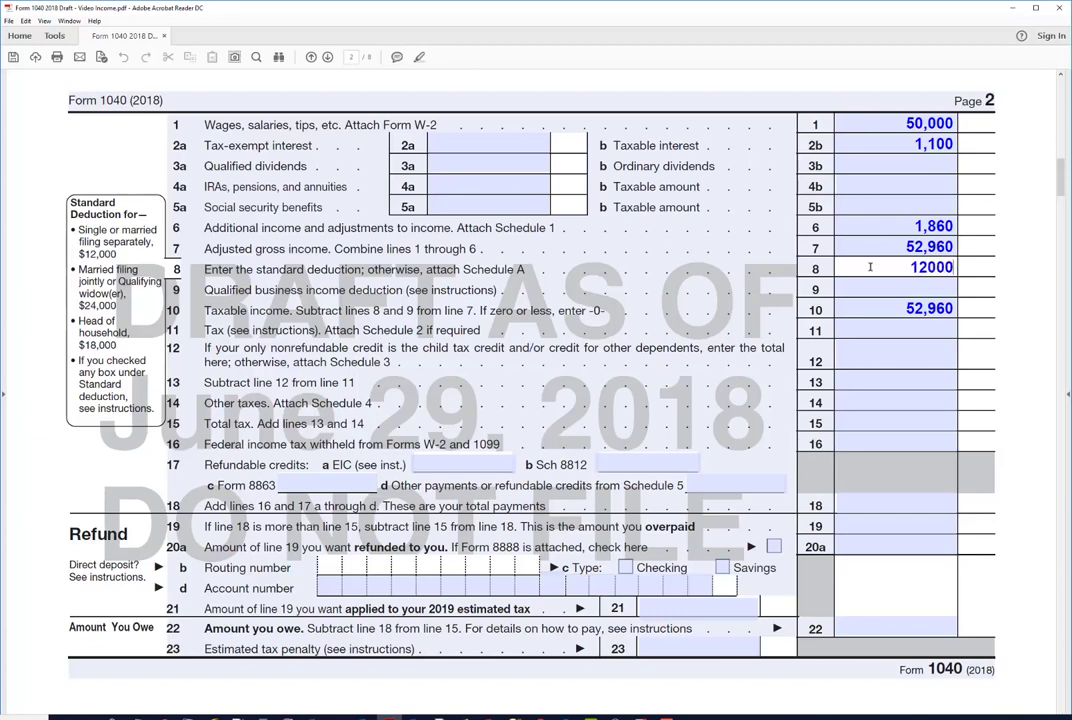
key(Return)
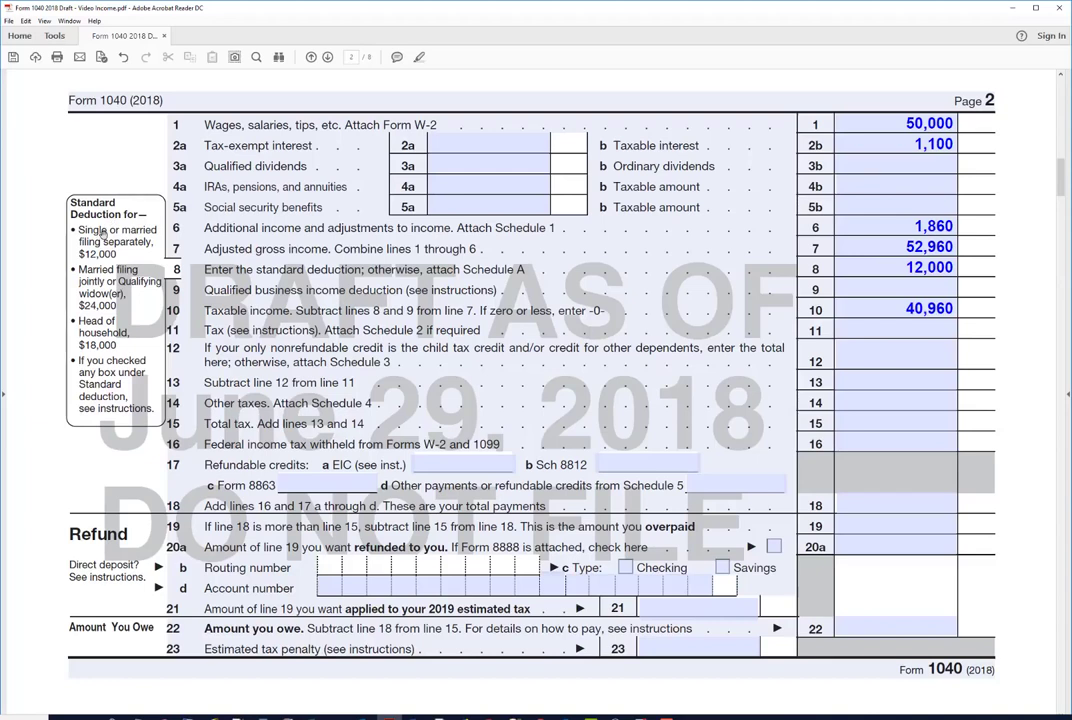
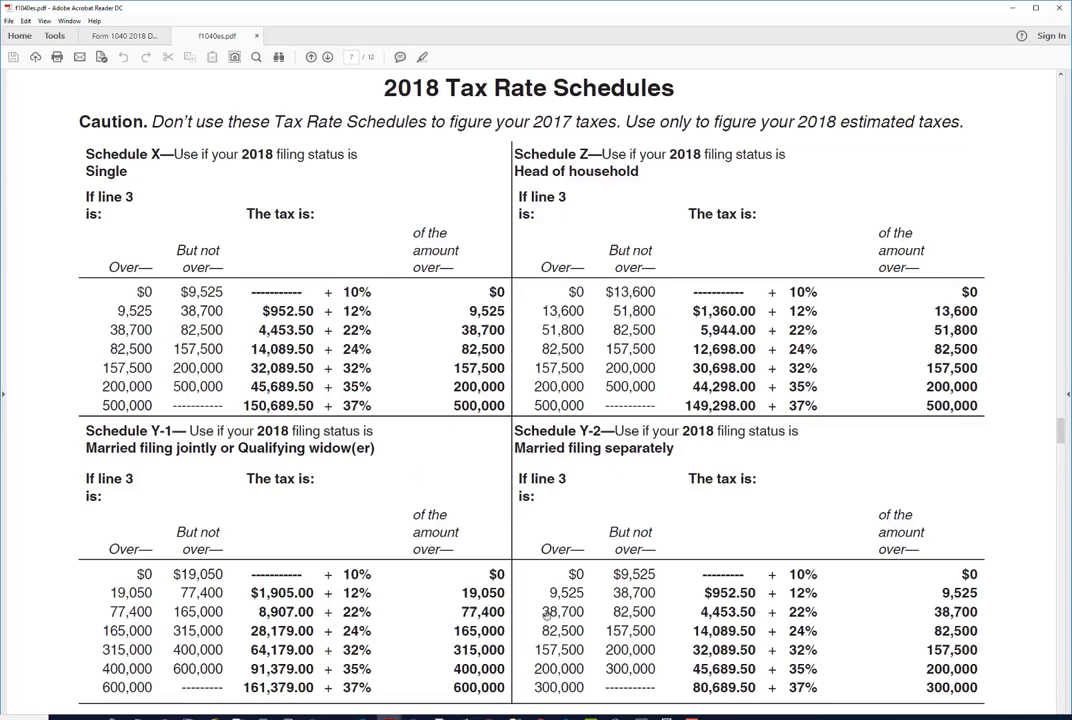
In Calculator, subtract the 38,700 bracket threshold from 40,960 taxable income, giving 2,260.
click(667, 716)
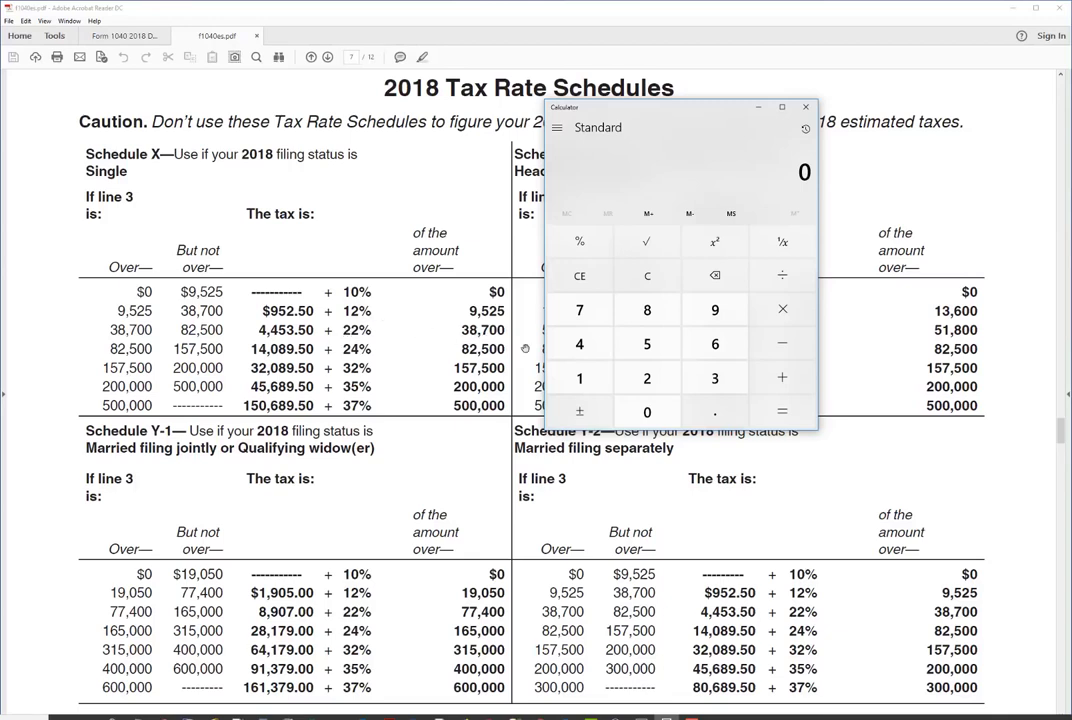
click(588, 358)
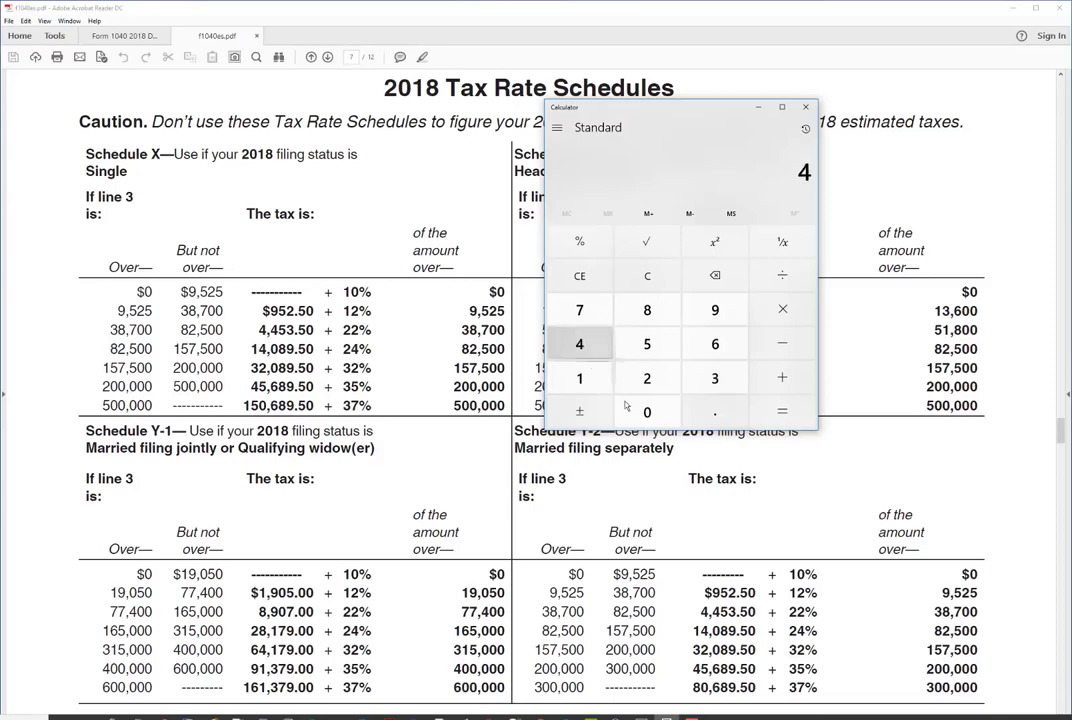
click(643, 413)
click(711, 311)
click(707, 347)
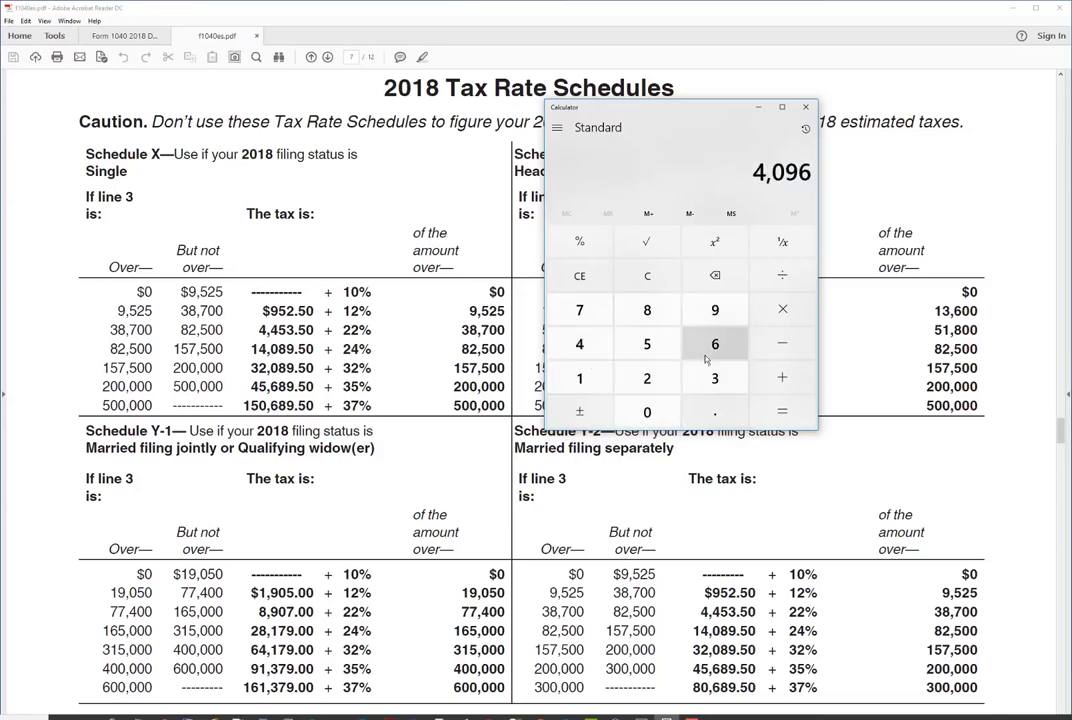
click(643, 412)
click(794, 350)
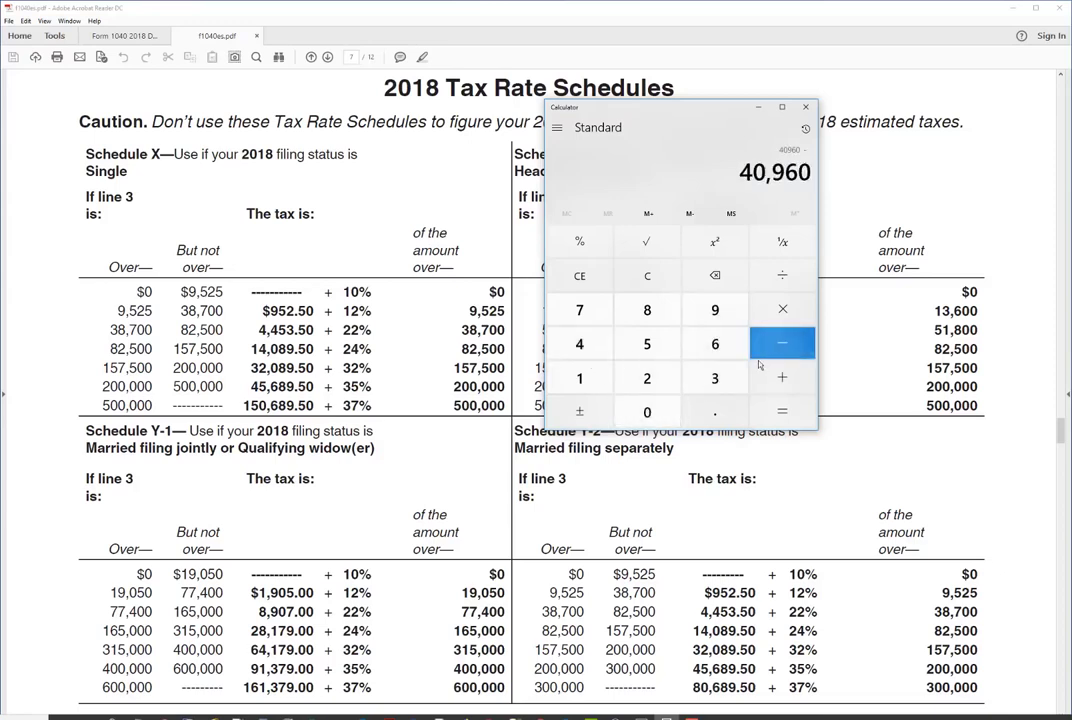
click(728, 378)
click(650, 322)
click(582, 315)
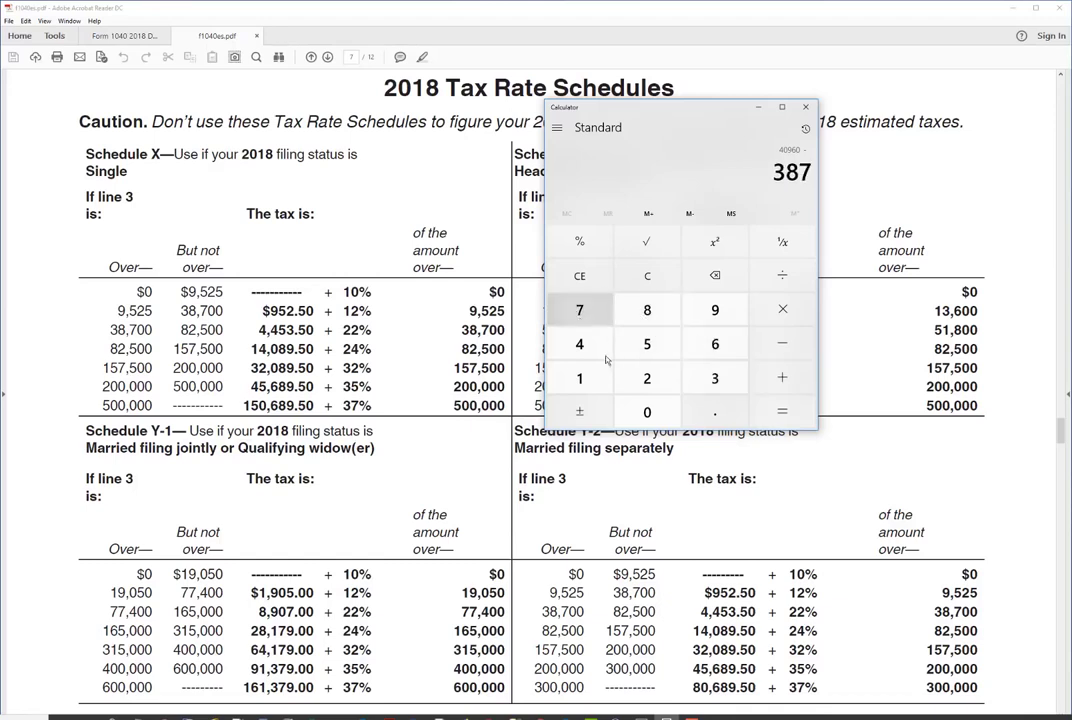
click(655, 414)
click(655, 416)
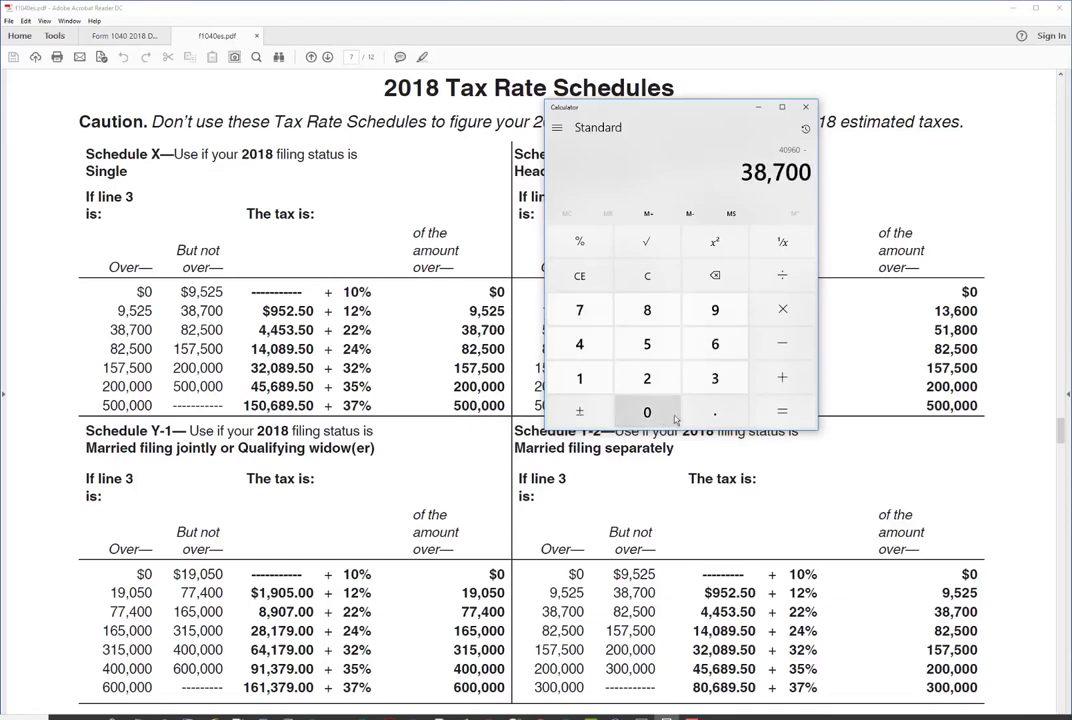
click(778, 415)
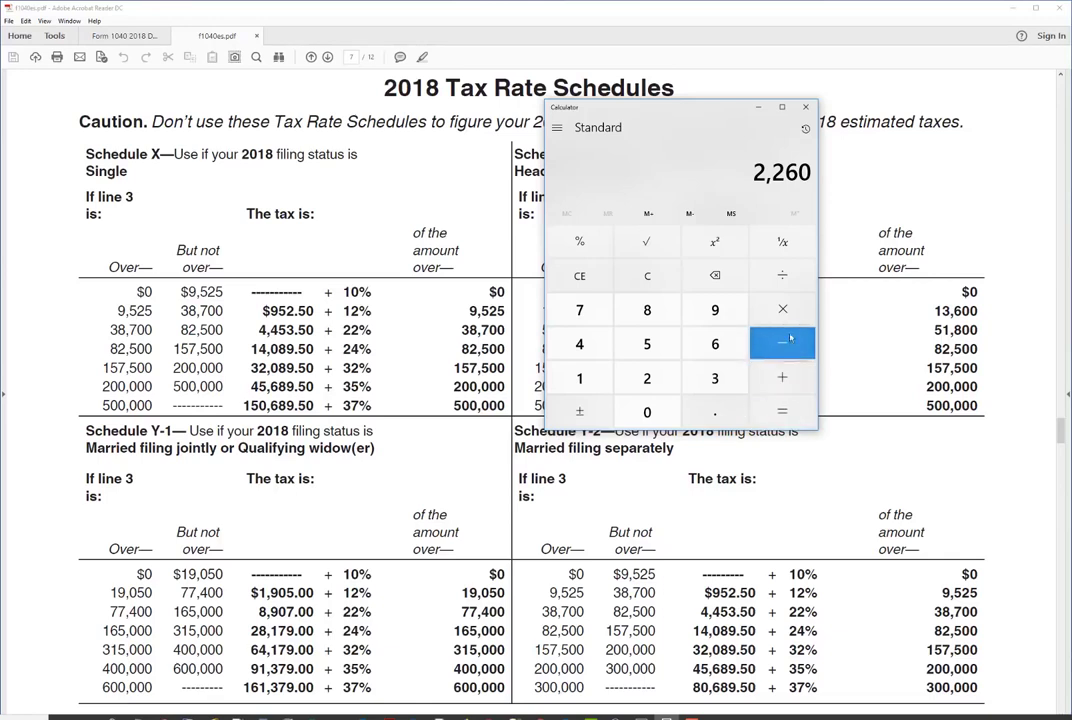
Multiply 2,260 by 0.22 and add the 4,453.50 base tax for 4,950.7, then return to the form.
click(713, 415)
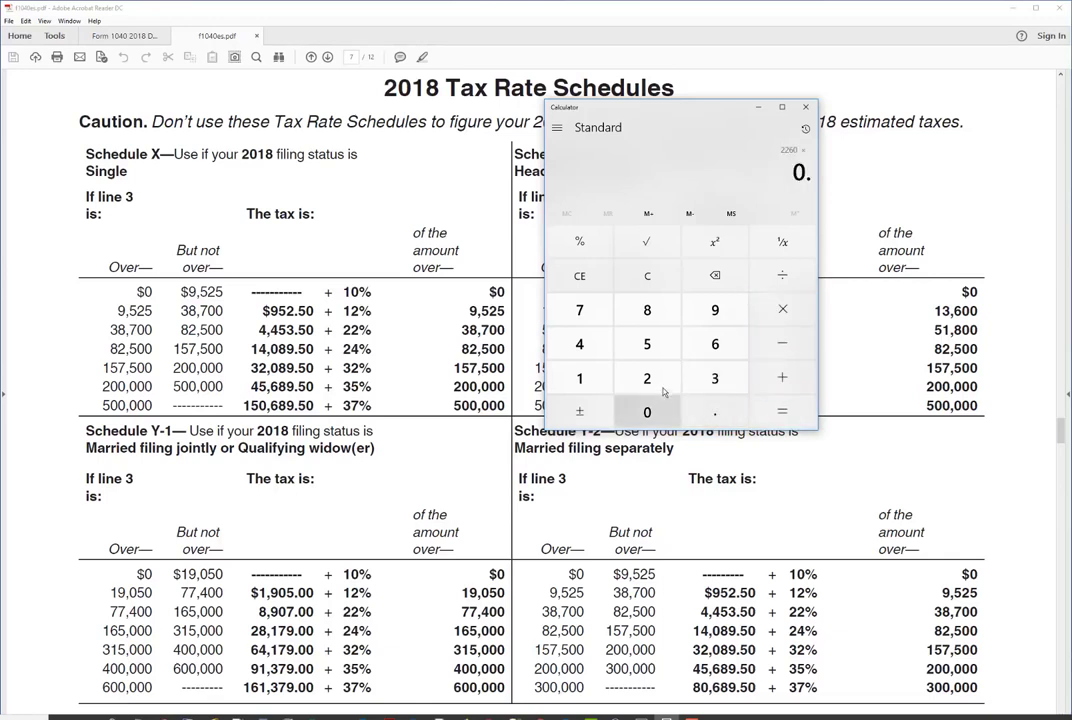
double_click(647, 378)
click(784, 412)
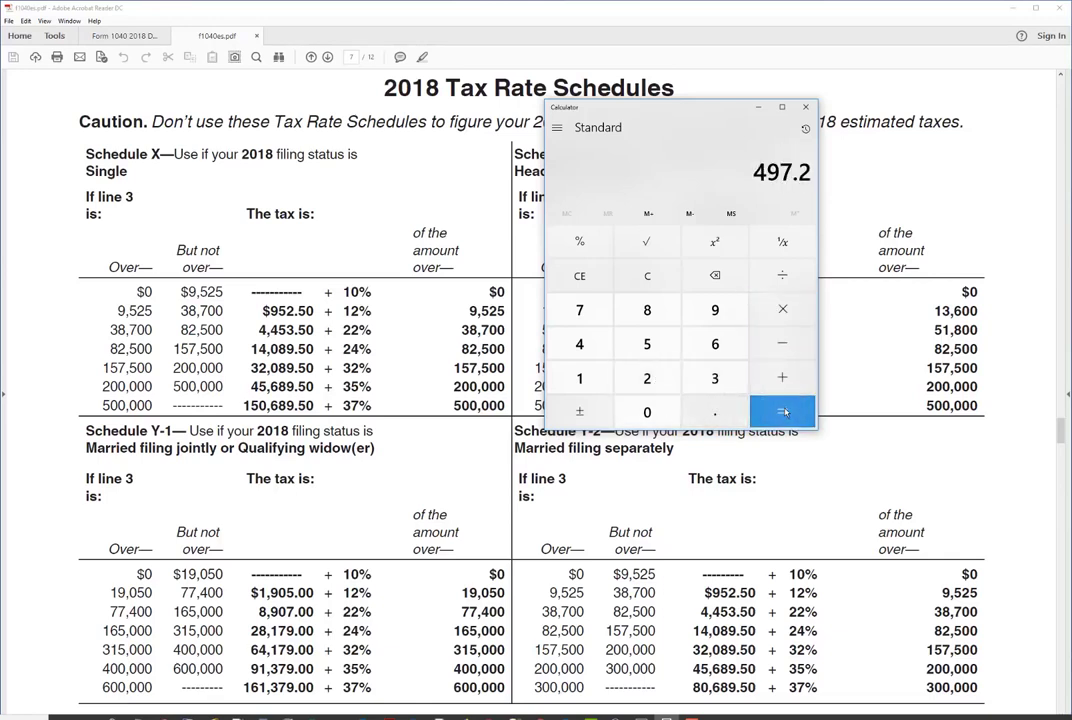
click(780, 378)
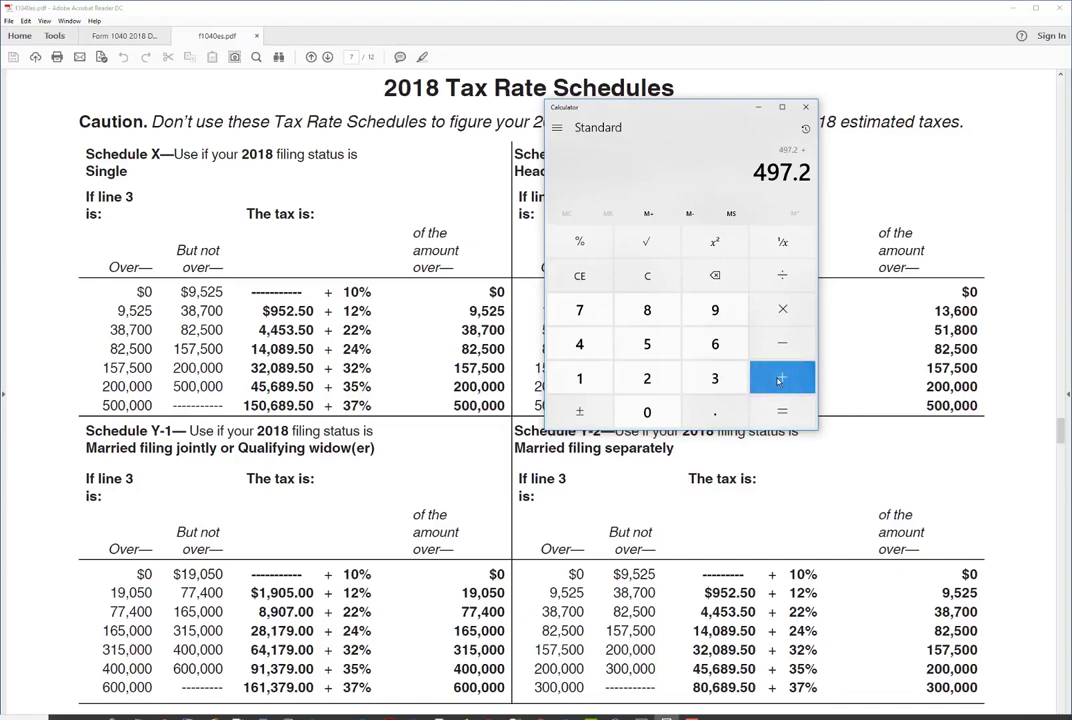
double_click(586, 348)
click(648, 344)
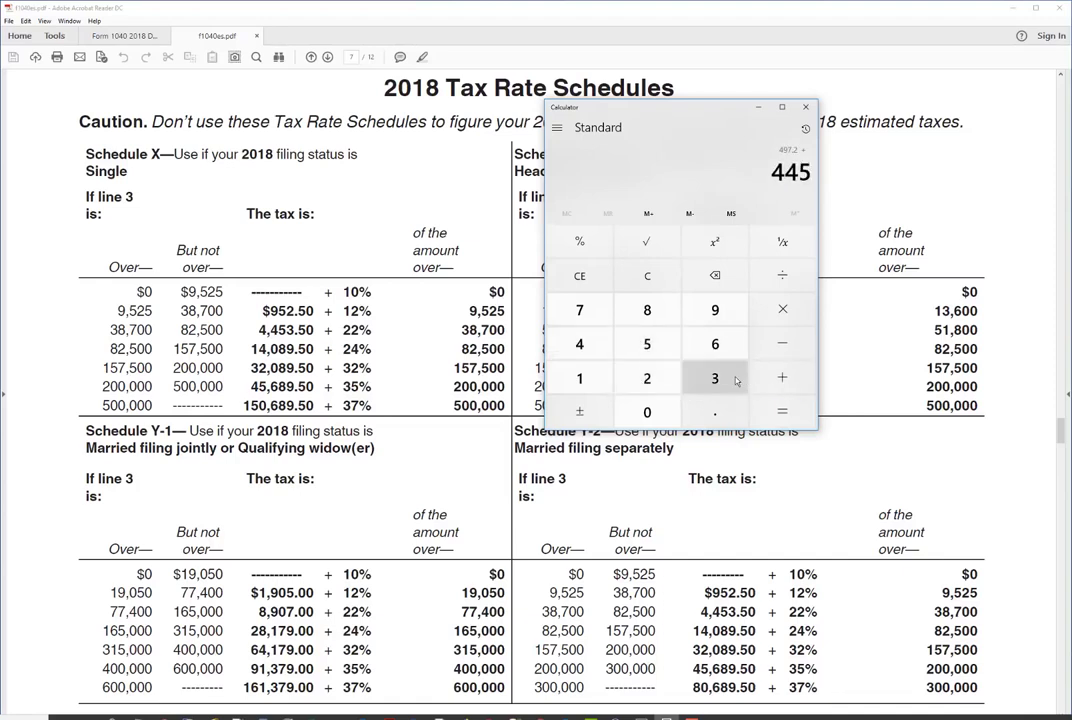
click(726, 380)
click(714, 410)
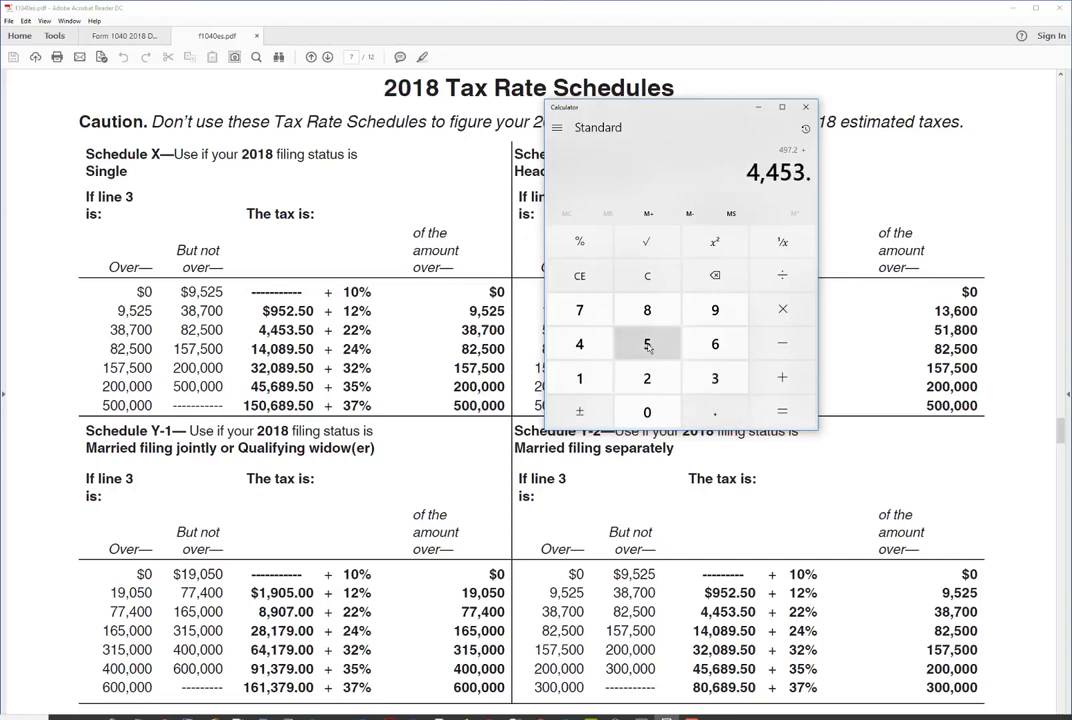
click(648, 345)
click(781, 413)
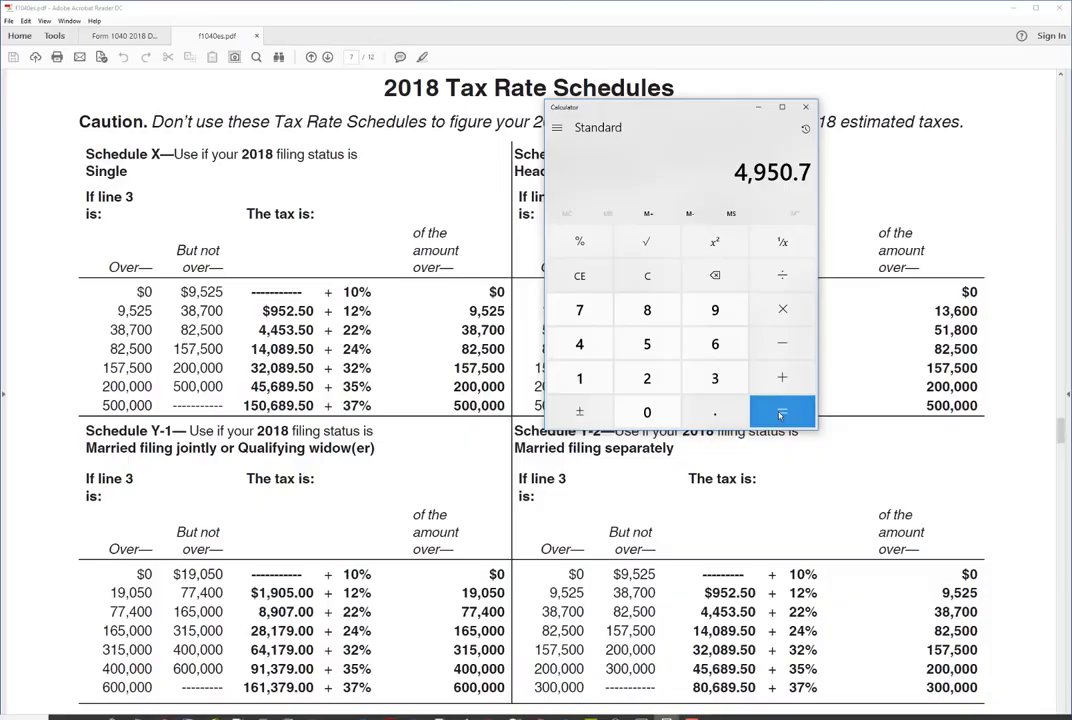
click(125, 35)
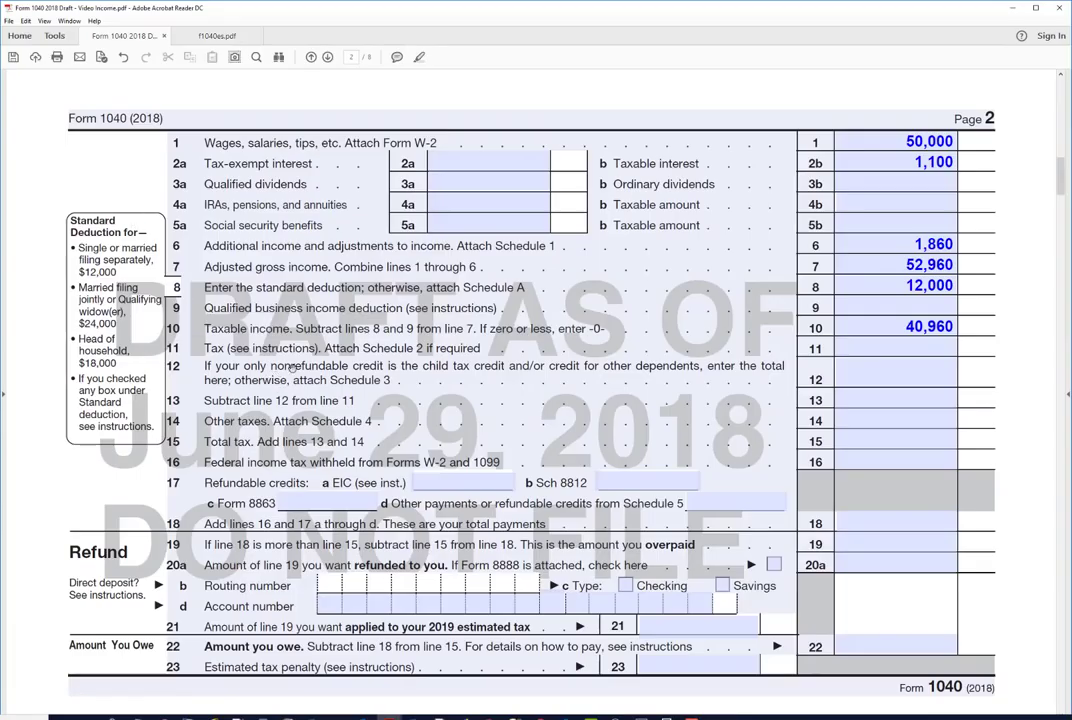
Enter 4,950 as the tax on Schedule 2 line 44, then scroll back to the top.
click(944, 262)
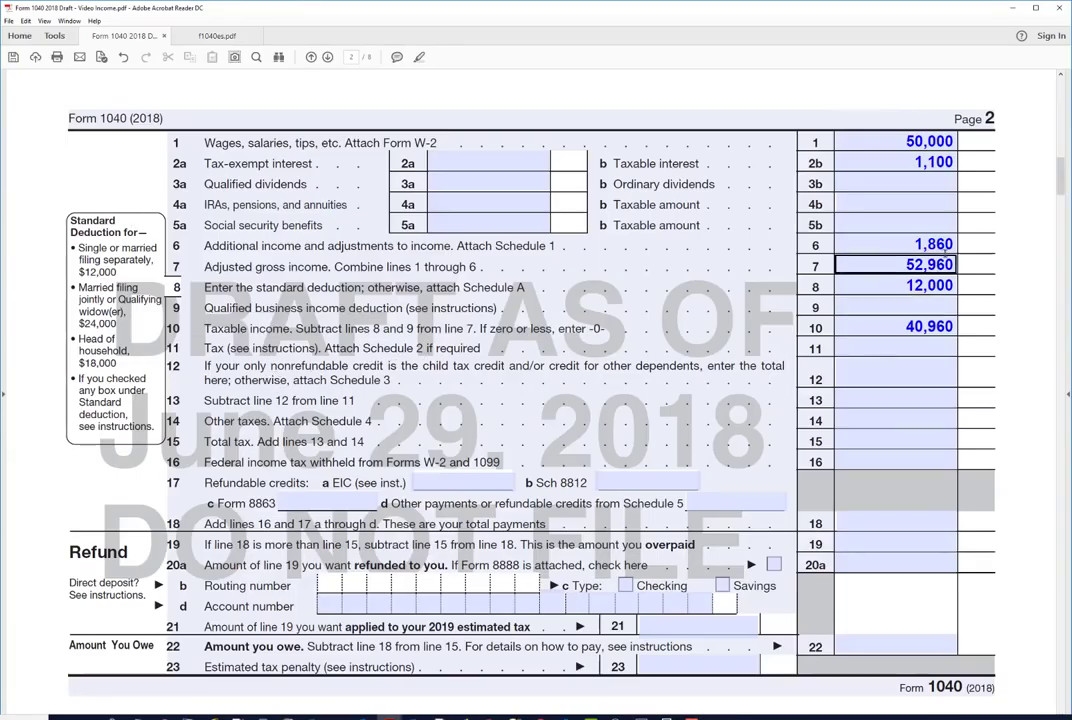
drag(1059, 176, 1043, 337)
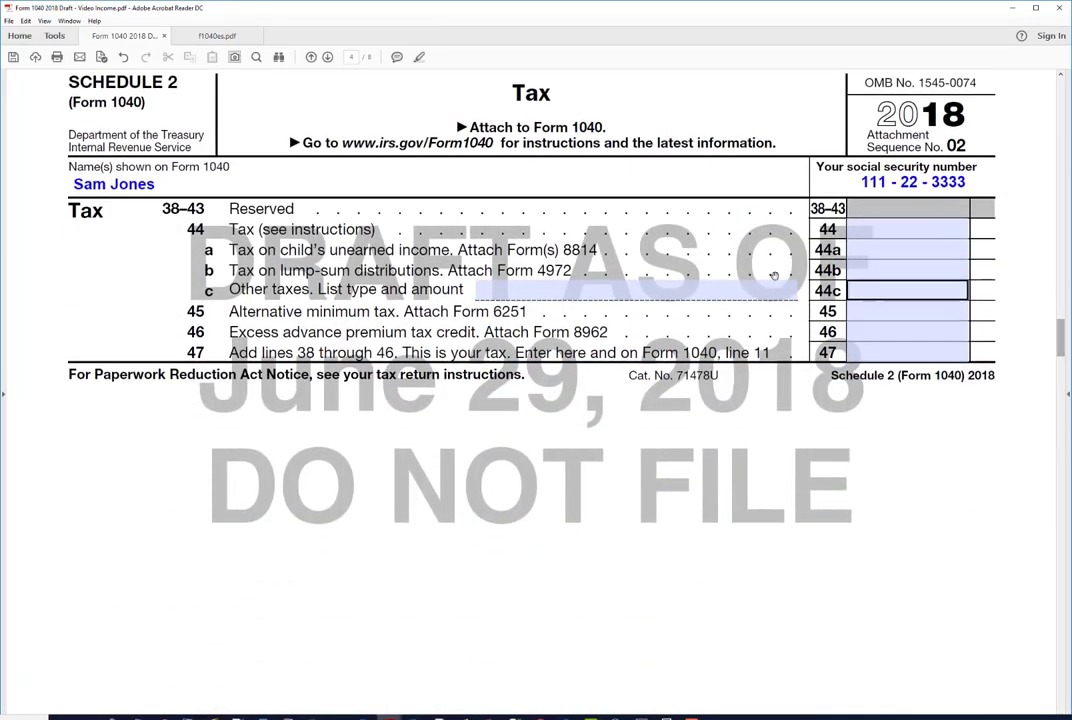
click(773, 275)
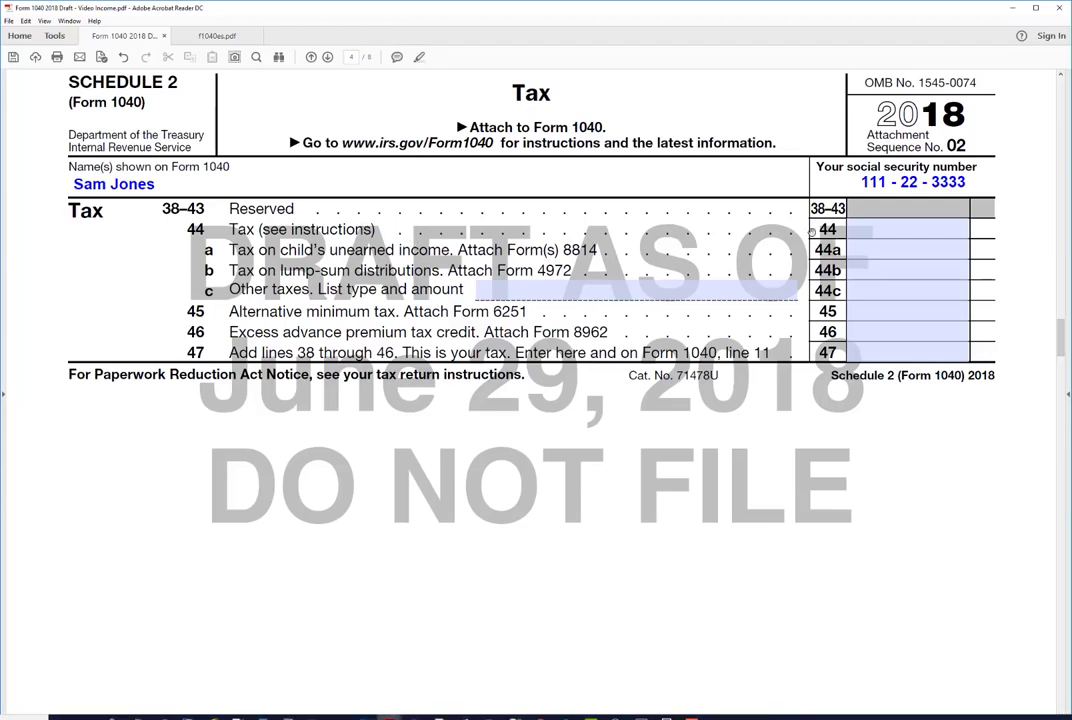
click(882, 230)
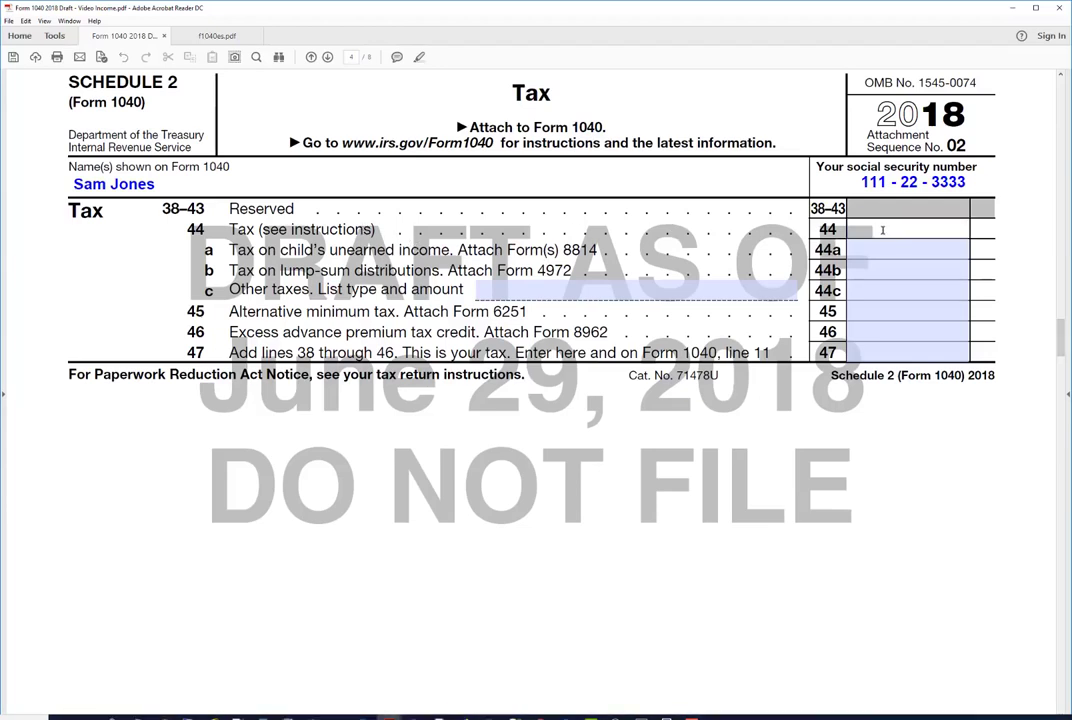
text(4950)
key(Return)
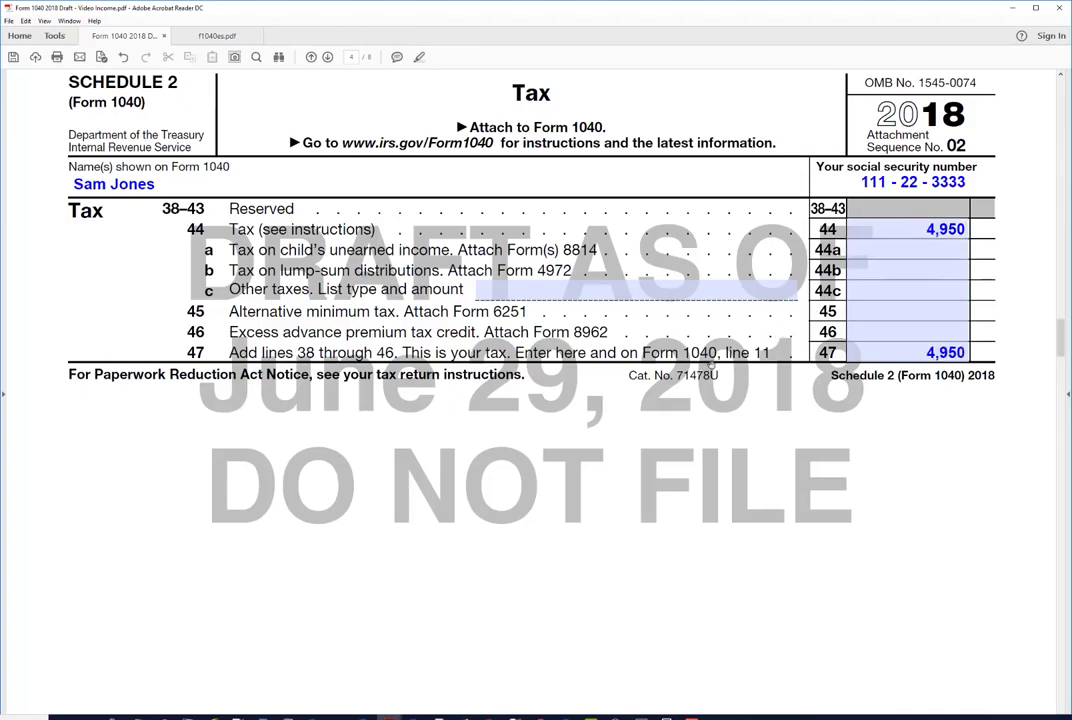
drag(1053, 335, 1053, 185)
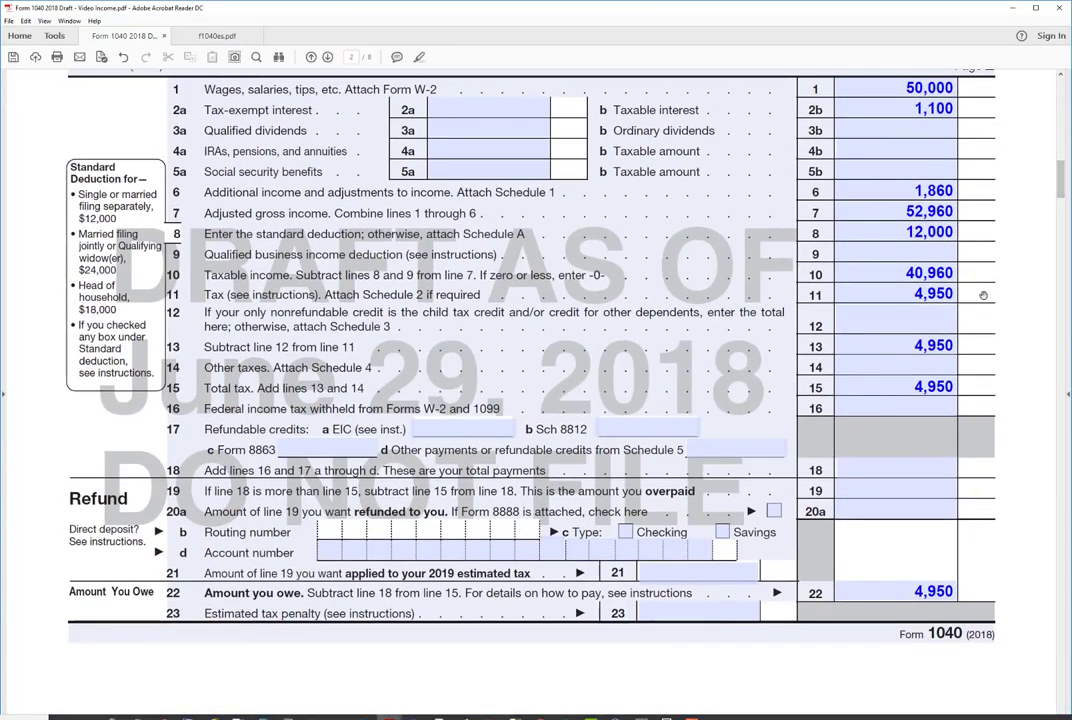
Scroll to check line 11 on Form 1040 page 2, then move down to Schedule 3.
scroll(174, 186, up, 1)
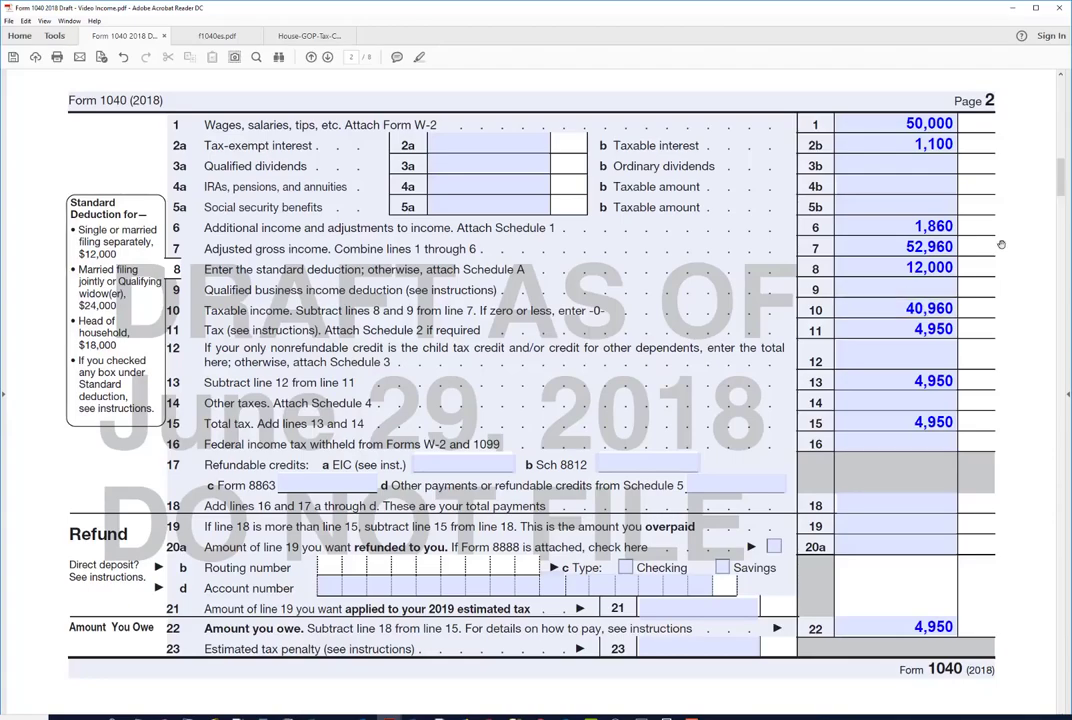
drag(1059, 190, 1040, 383)
scroll(973, 386, down, 4)
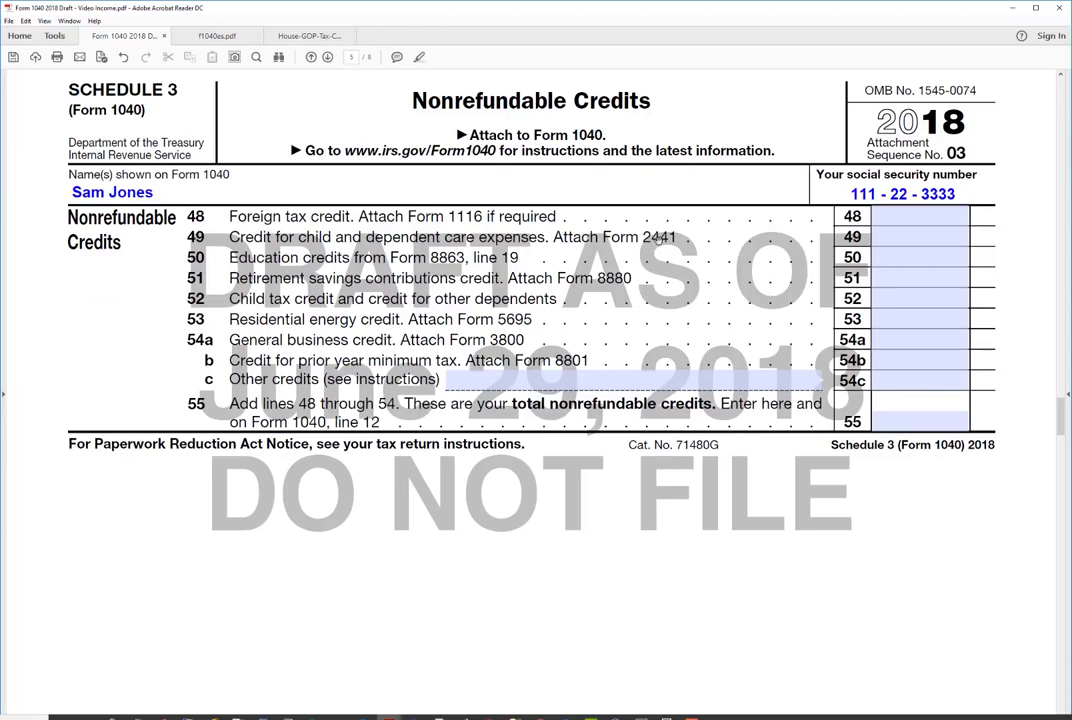
Enter a 400 credit on Schedule 3 line 49 and a 2,000 child tax credit on line 52.
click(891, 233)
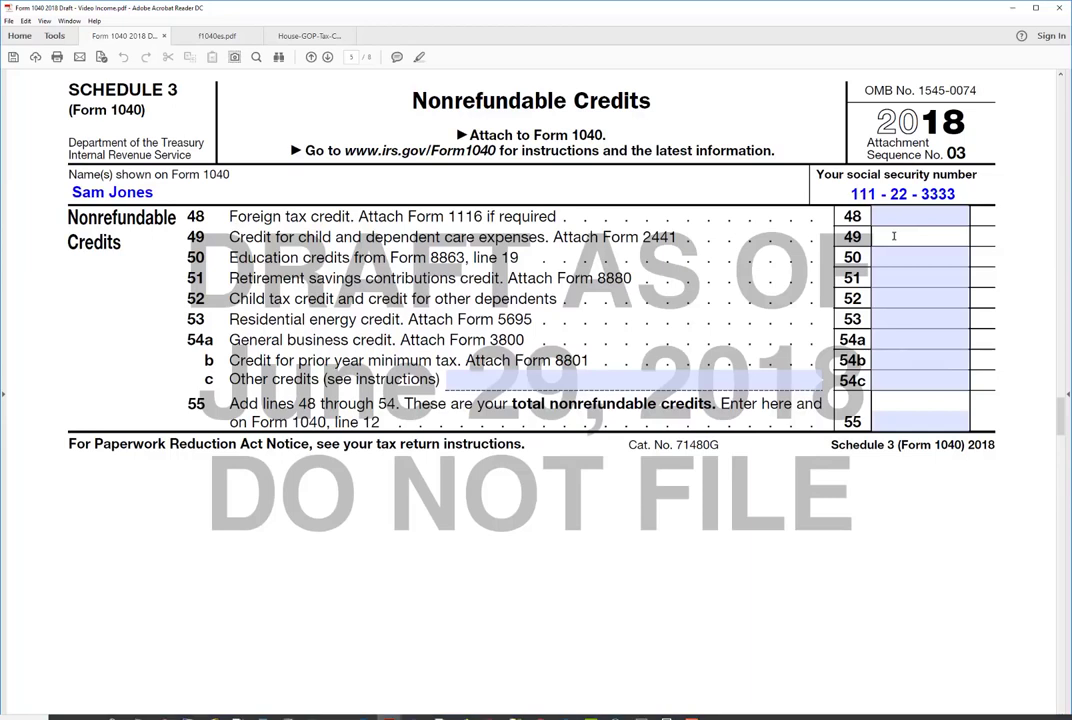
text(400)
key(Return)
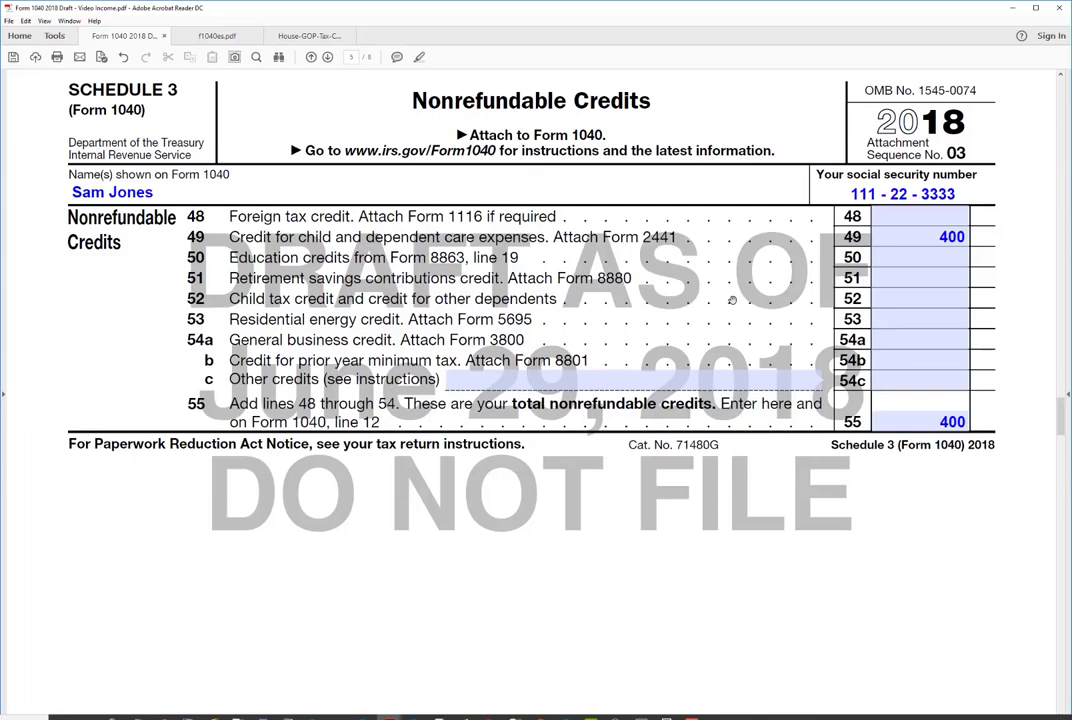
click(907, 293)
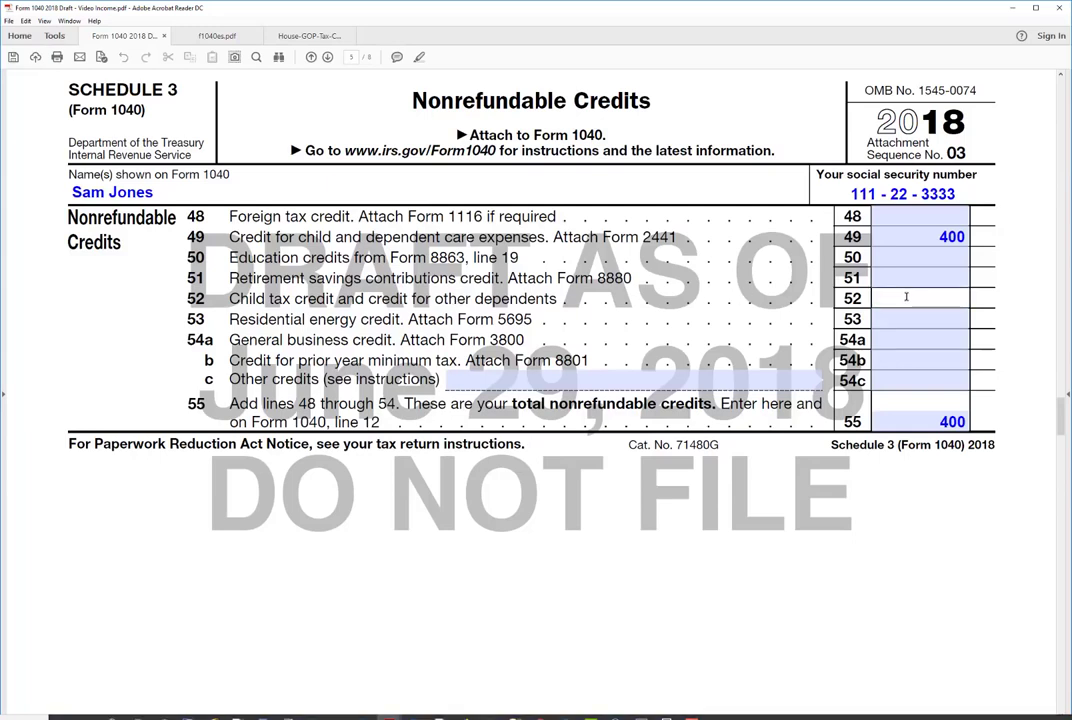
text(2000)
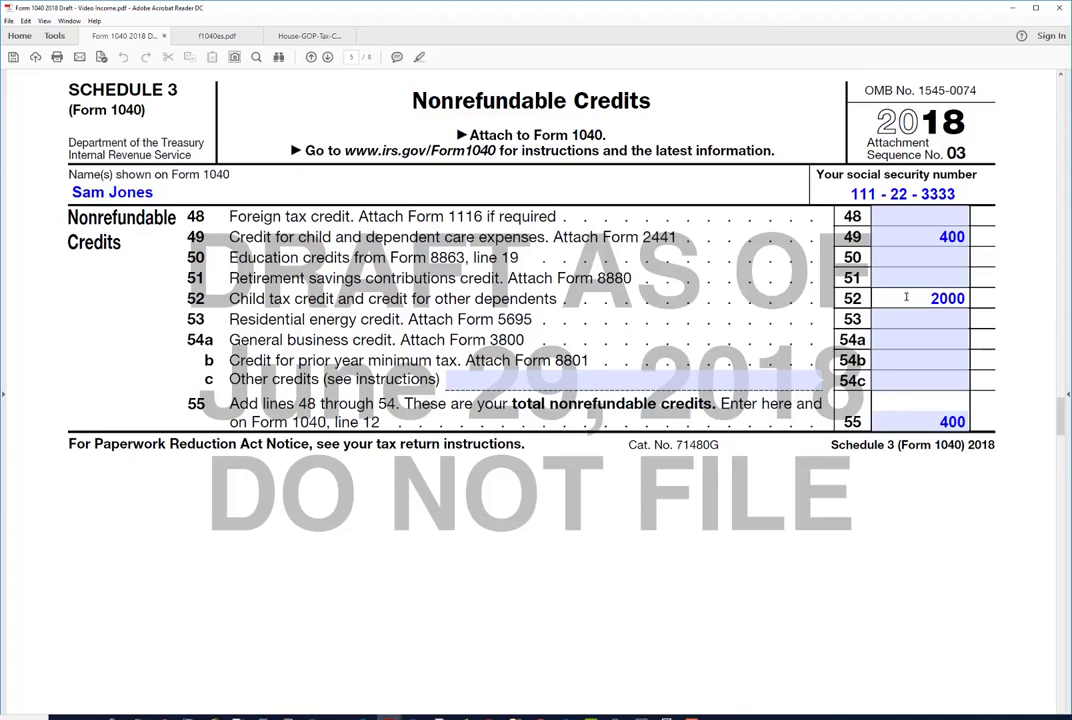
key(Return)
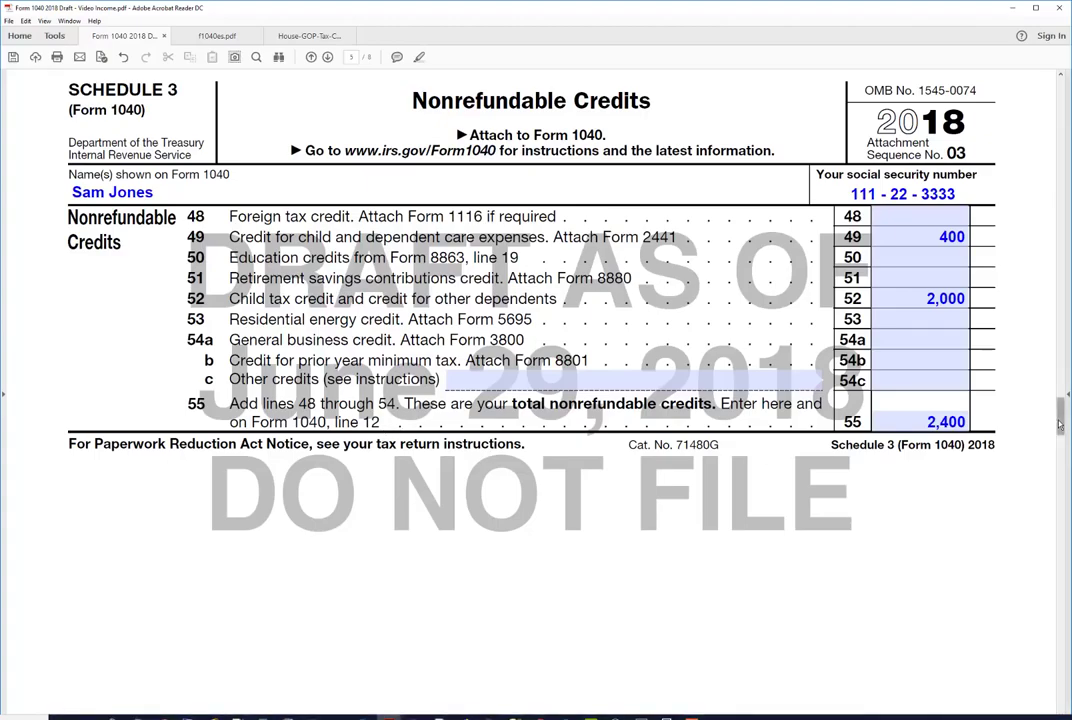
scroll(1061, 398, up, 3)
drag(1061, 398, 1061, 180)
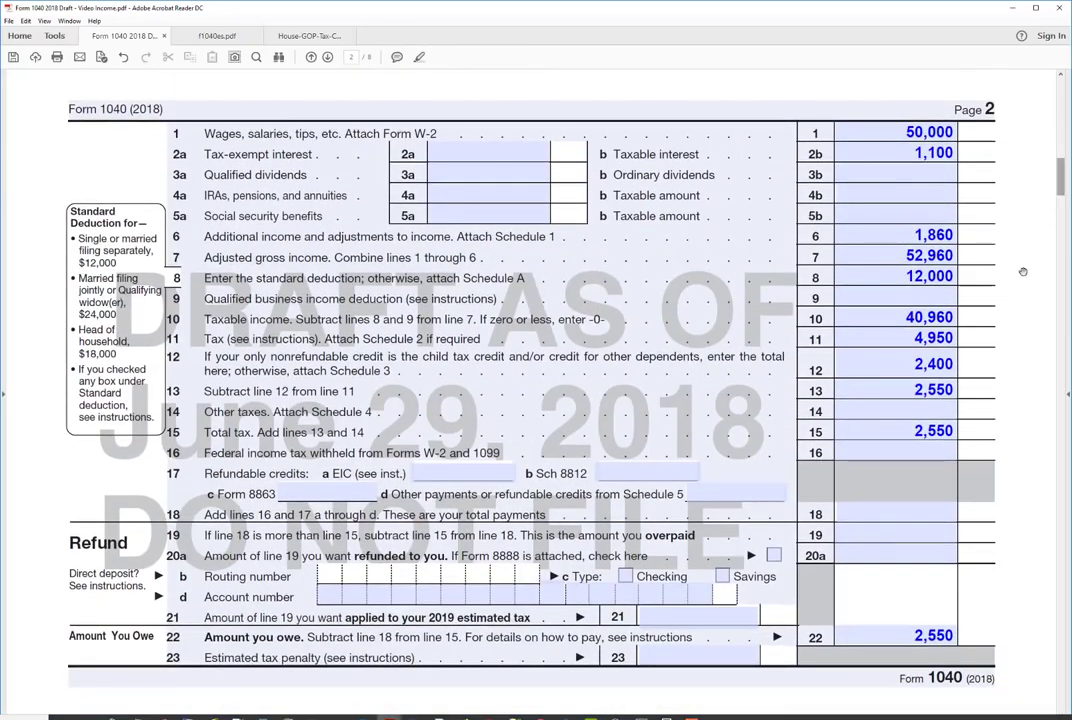
Check the 2,400 credit on line 12 and 1,860 on line 6, then scroll down to Schedule 4.
click(921, 364)
click(991, 367)
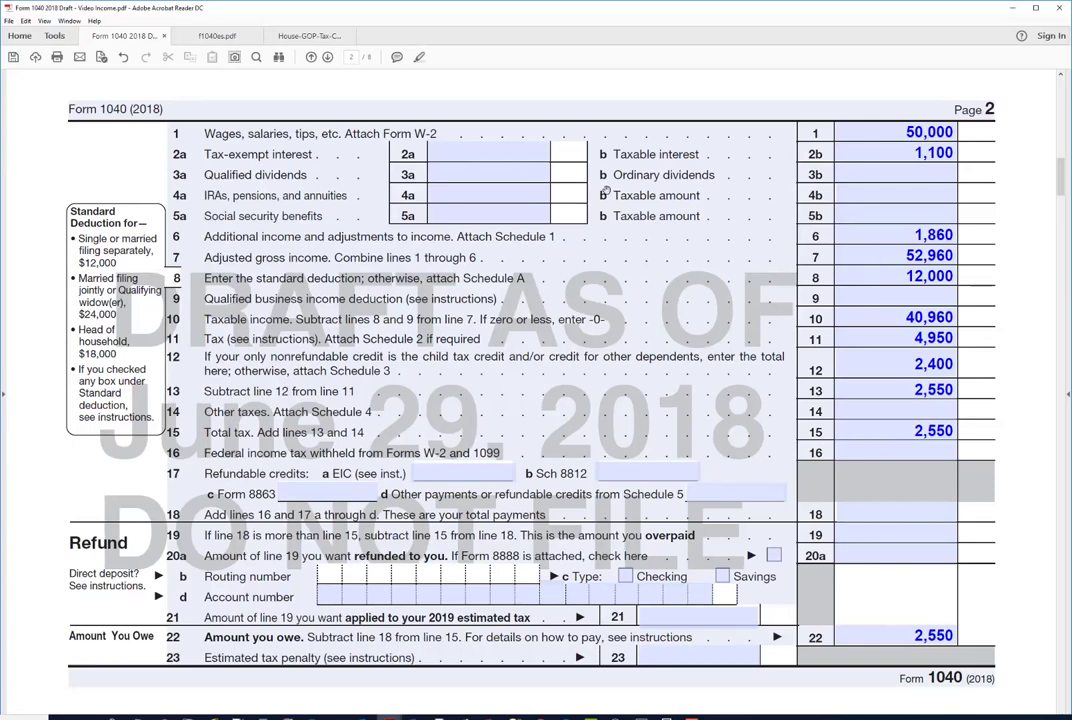
click(912, 236)
click(908, 243)
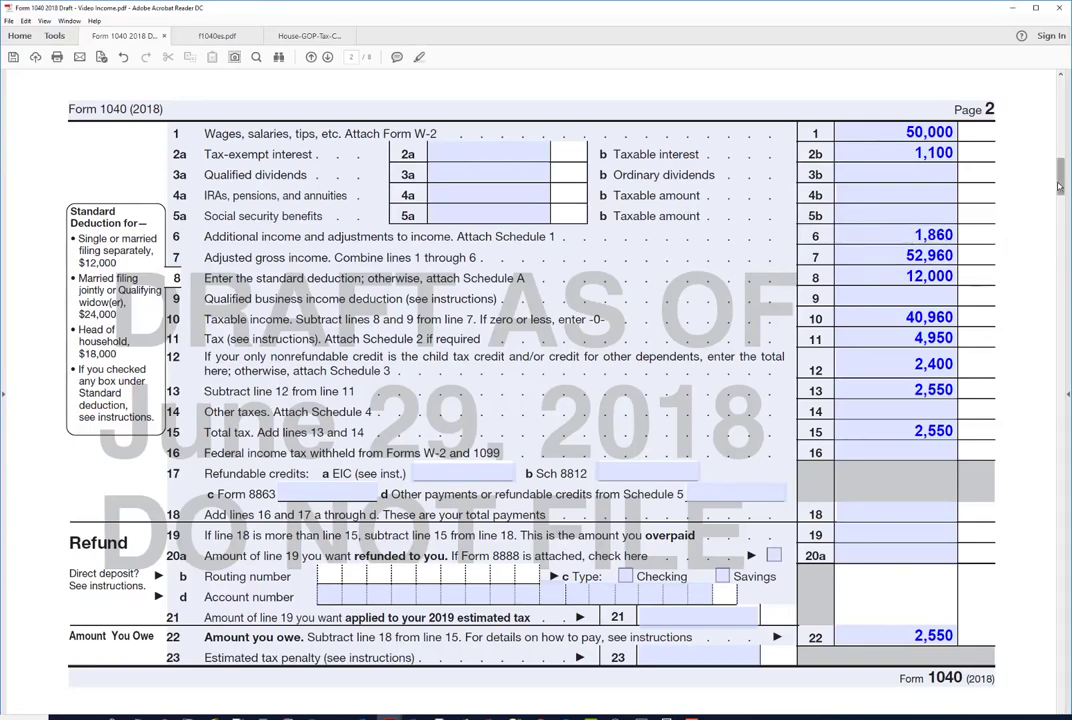
drag(1060, 188, 1025, 499)
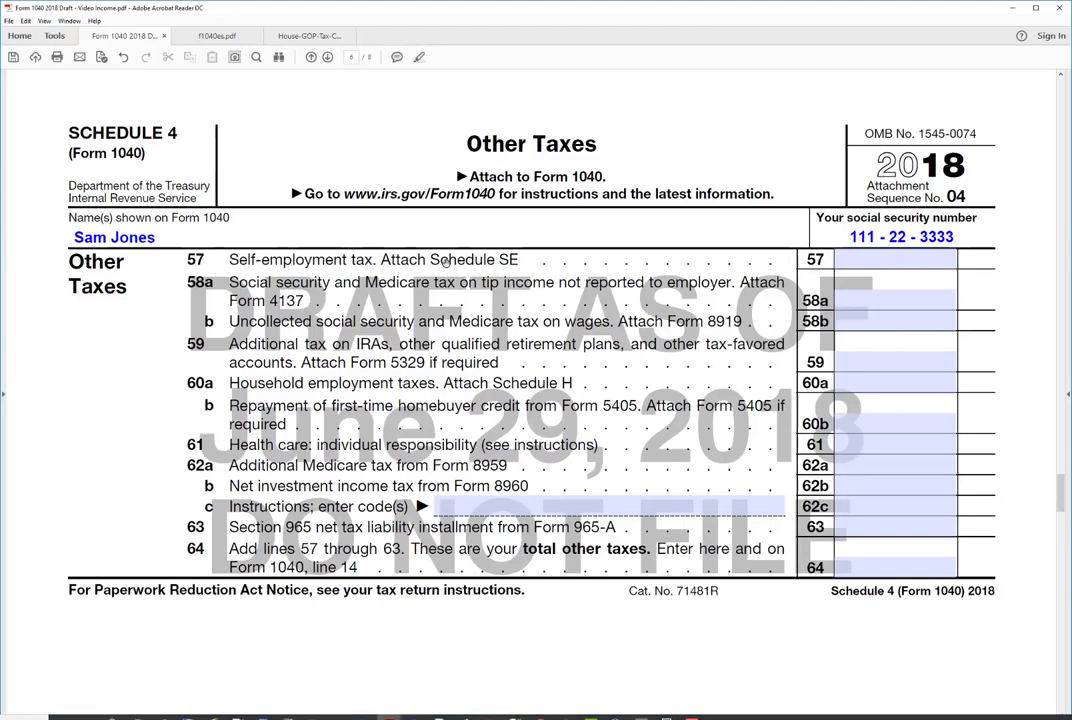
Enter 280 self-employment tax on Schedule 4 line 57, then scroll back up.
click(864, 255)
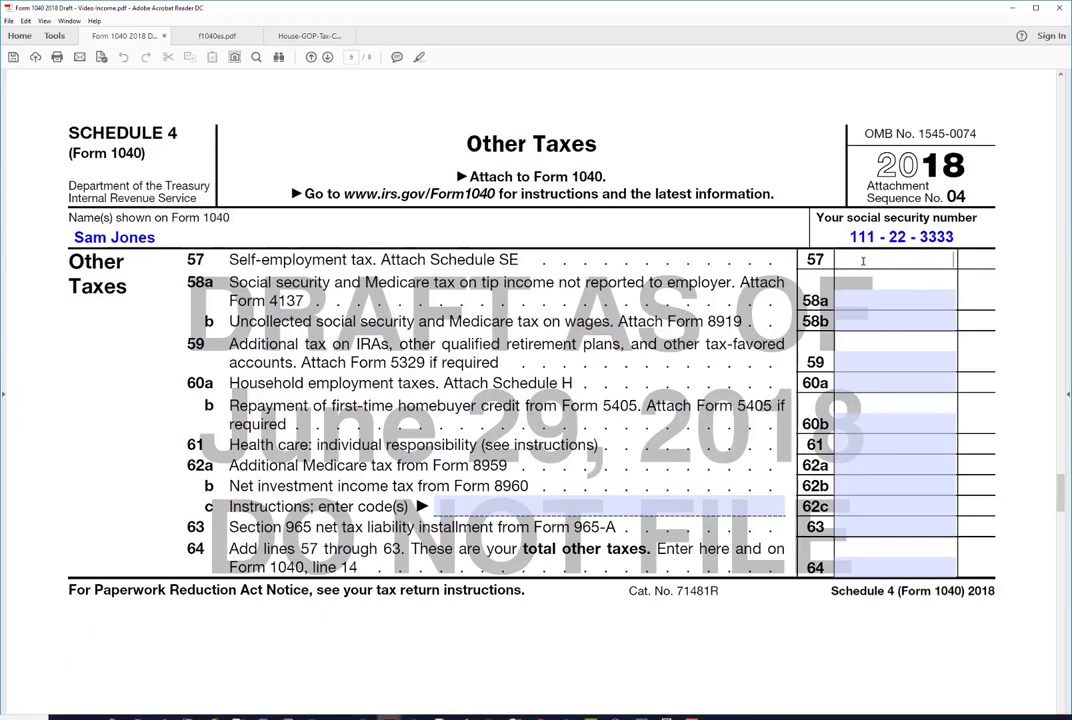
text(280)
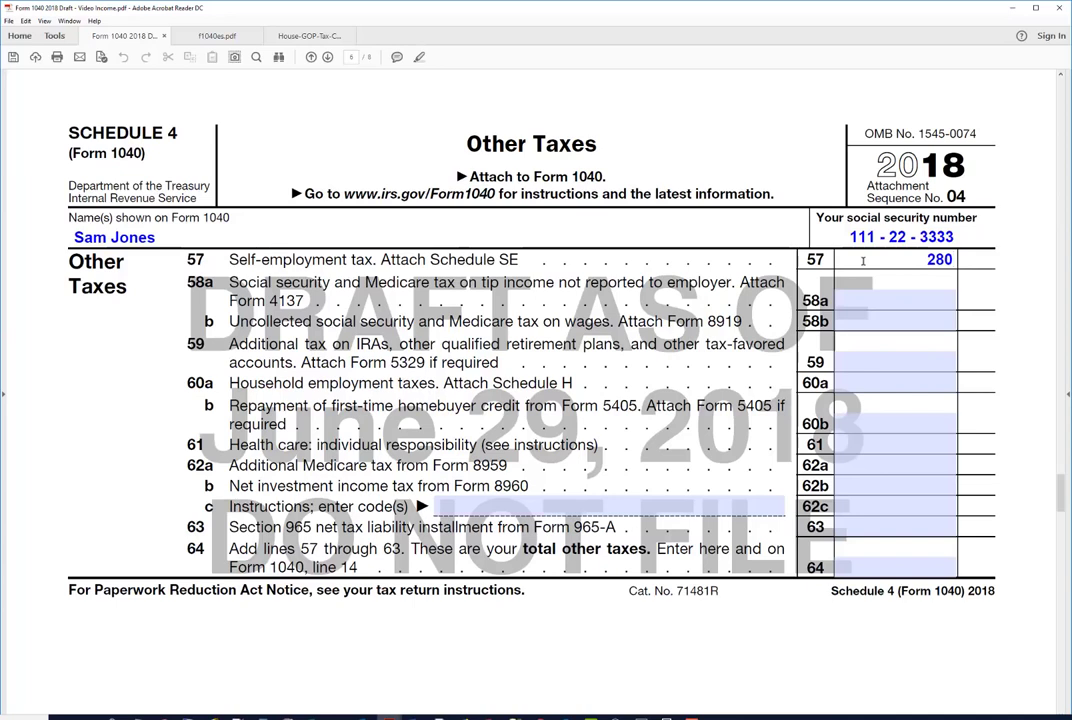
key(Return)
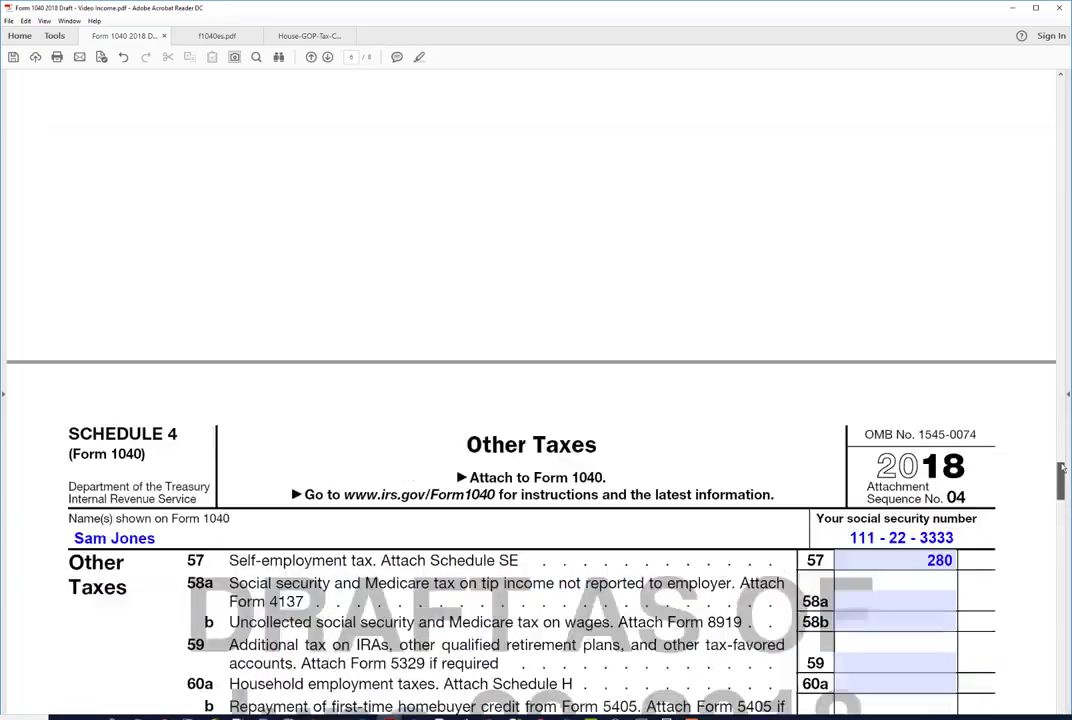
click(1060, 303)
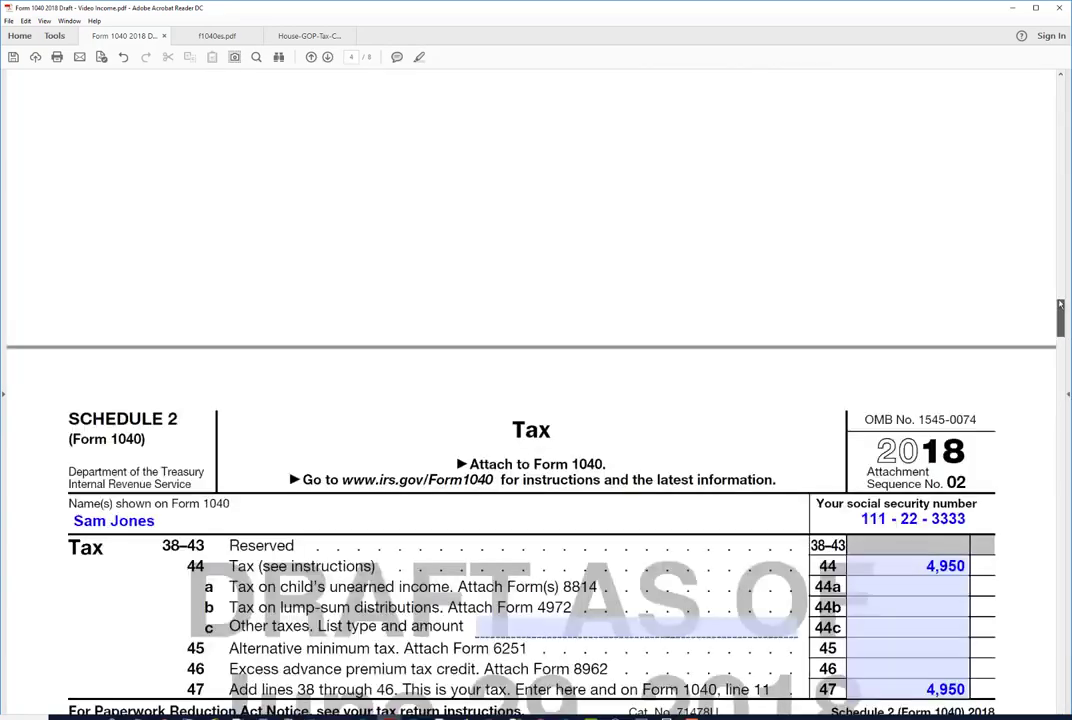
drag(1060, 303, 1062, 176)
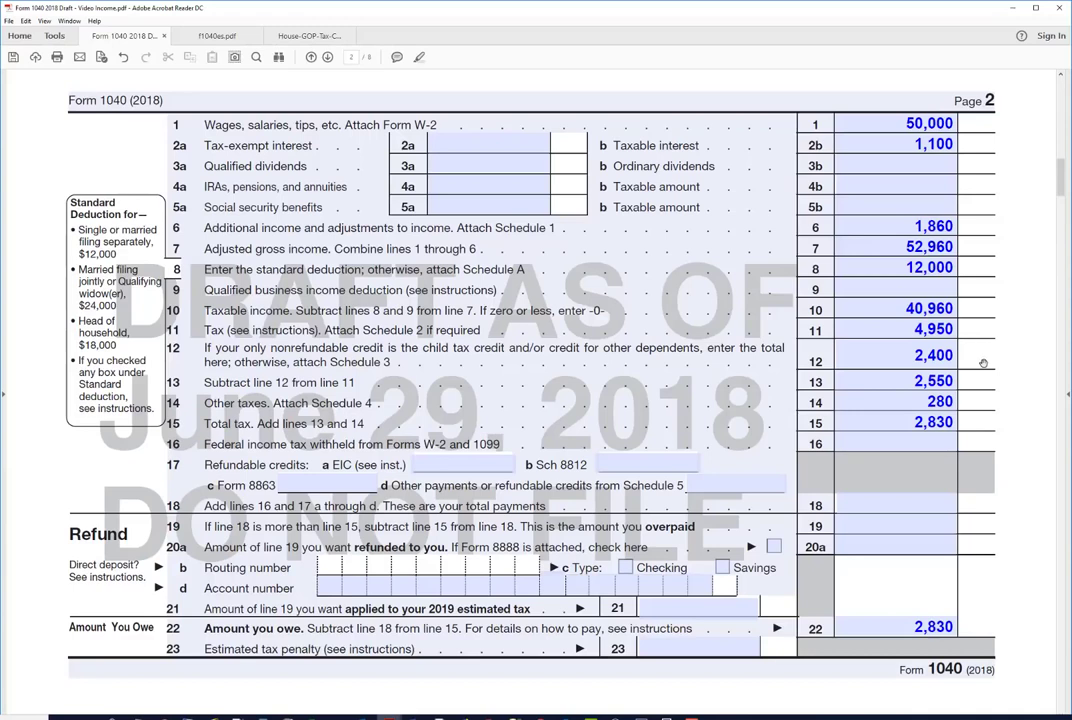
Enter 2,400 federal income tax withheld on Form 1040 line 16, then scroll down to Schedule 5.
click(902, 440)
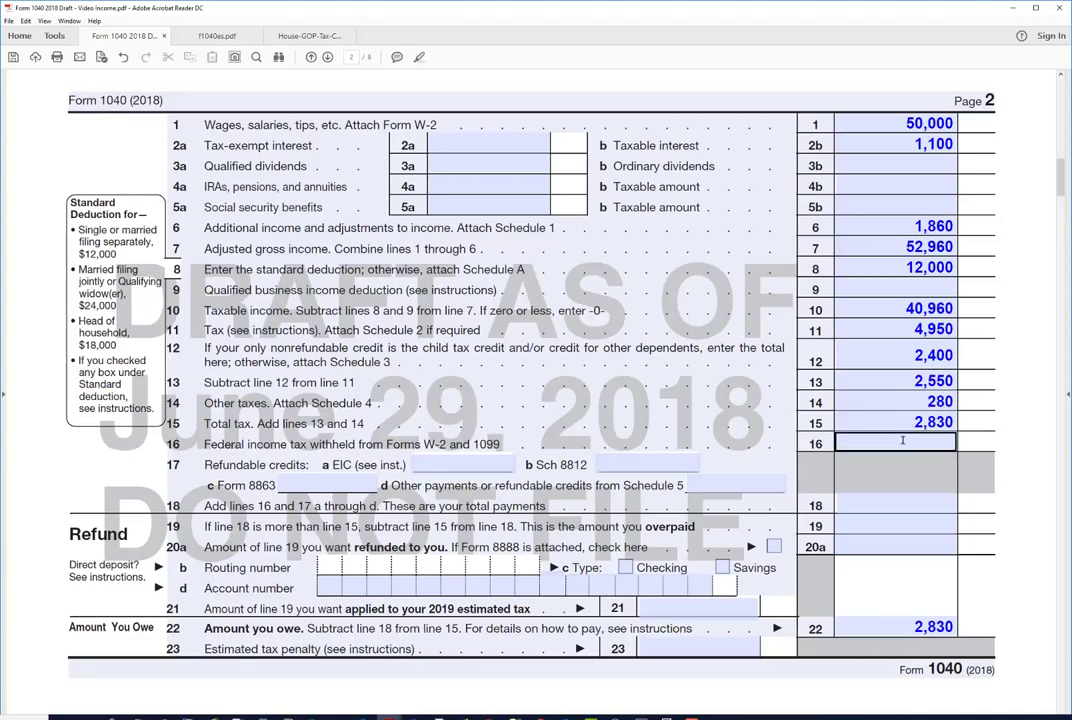
click(779, 423)
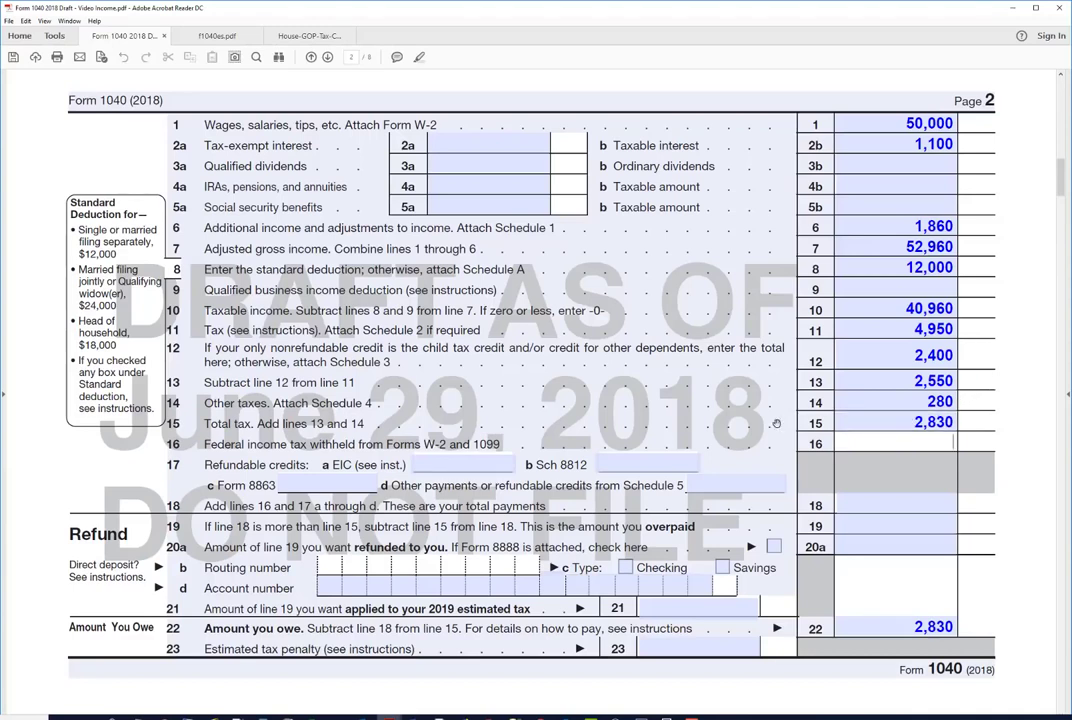
text(2400)
click(776, 423)
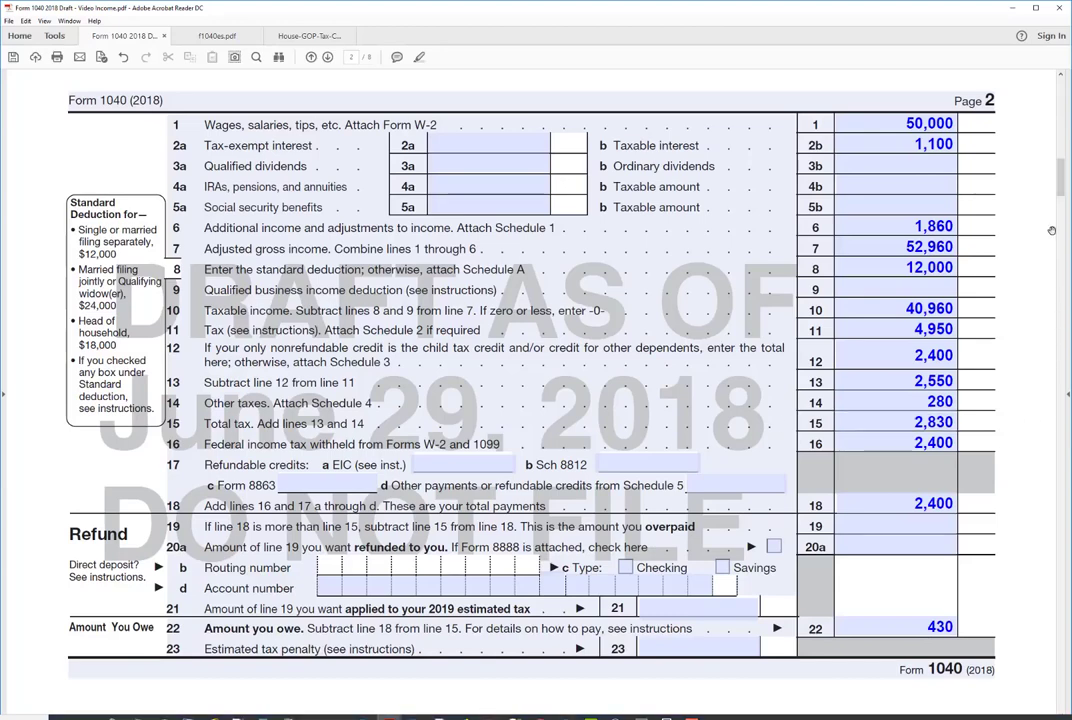
drag(1059, 190, 1010, 558)
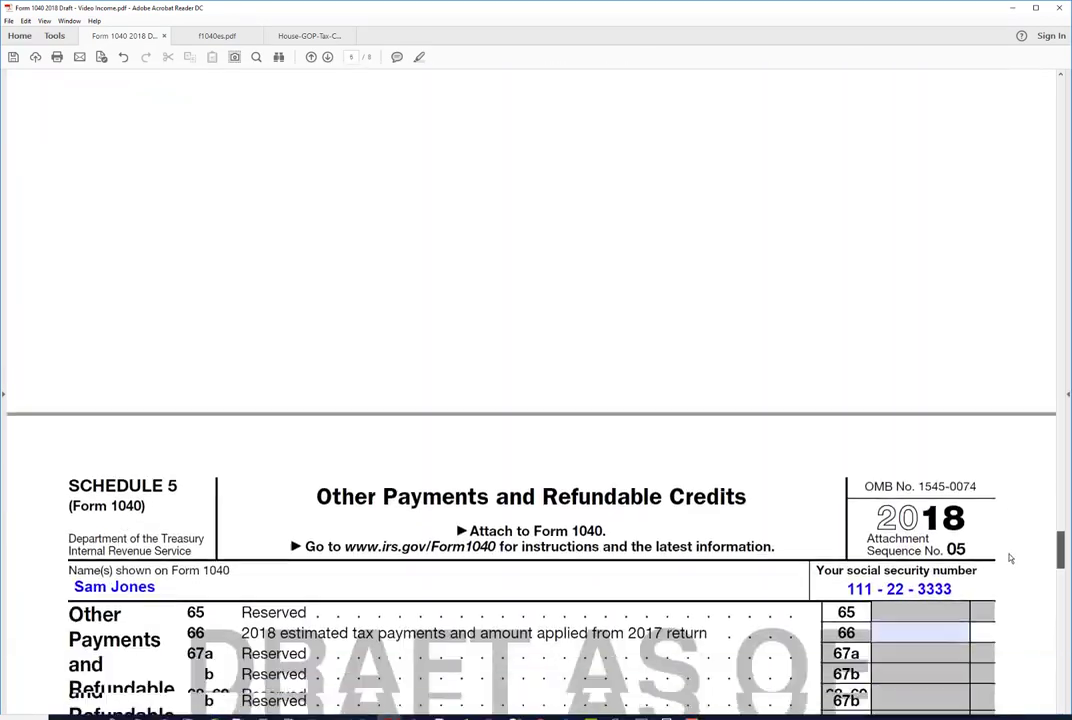
Enter 500 of estimated tax payments on Schedule 5 line 66, then scroll back up.
scroll(844, 472, down, 5)
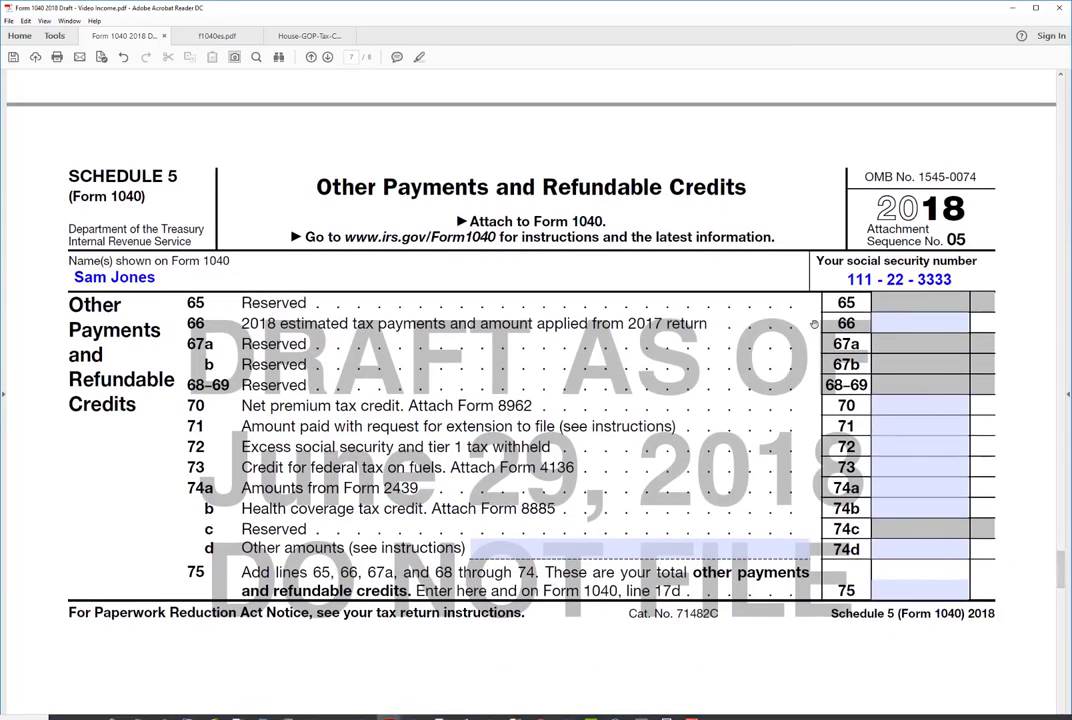
click(914, 318)
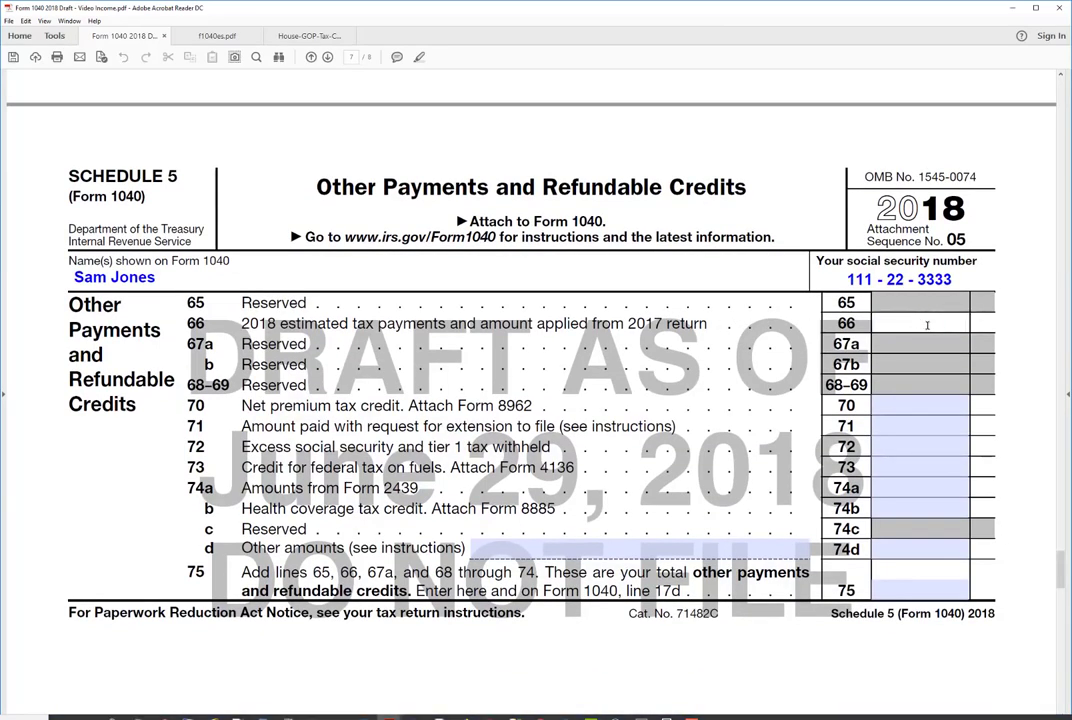
text(500)
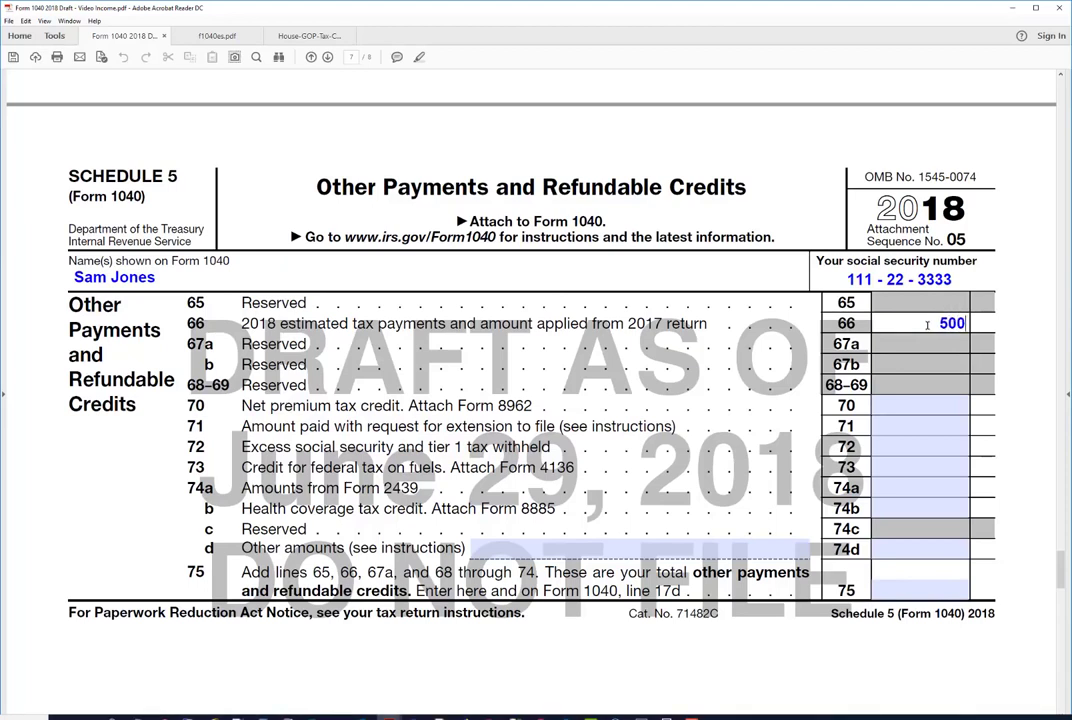
key(Return)
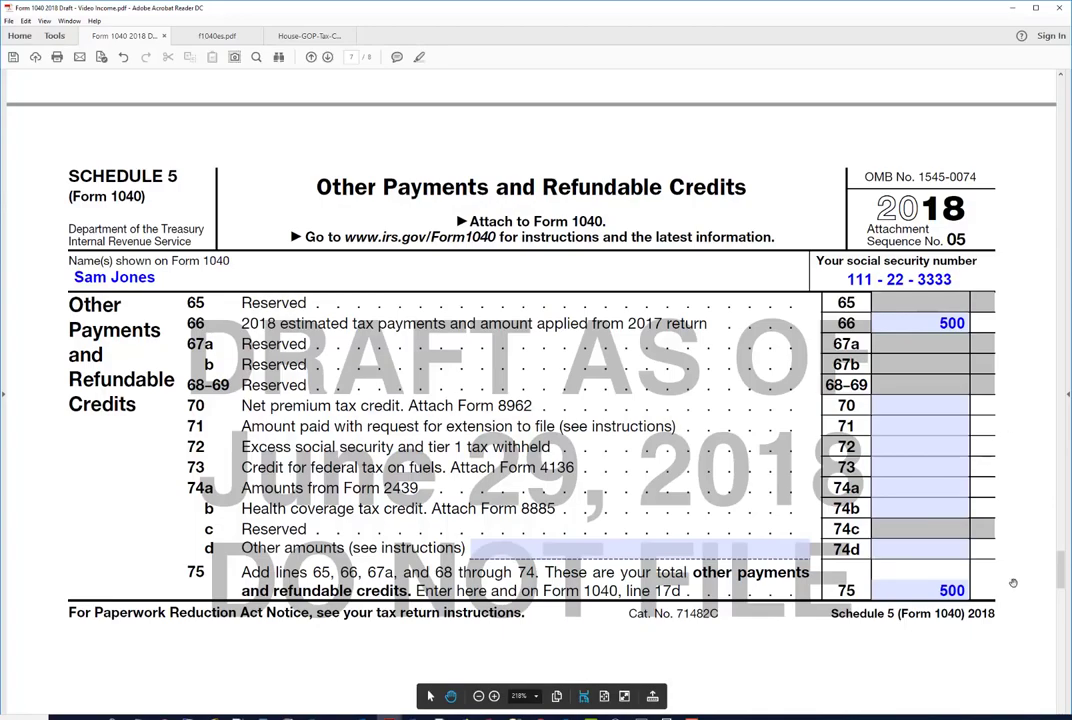
drag(1062, 570, 1063, 177)
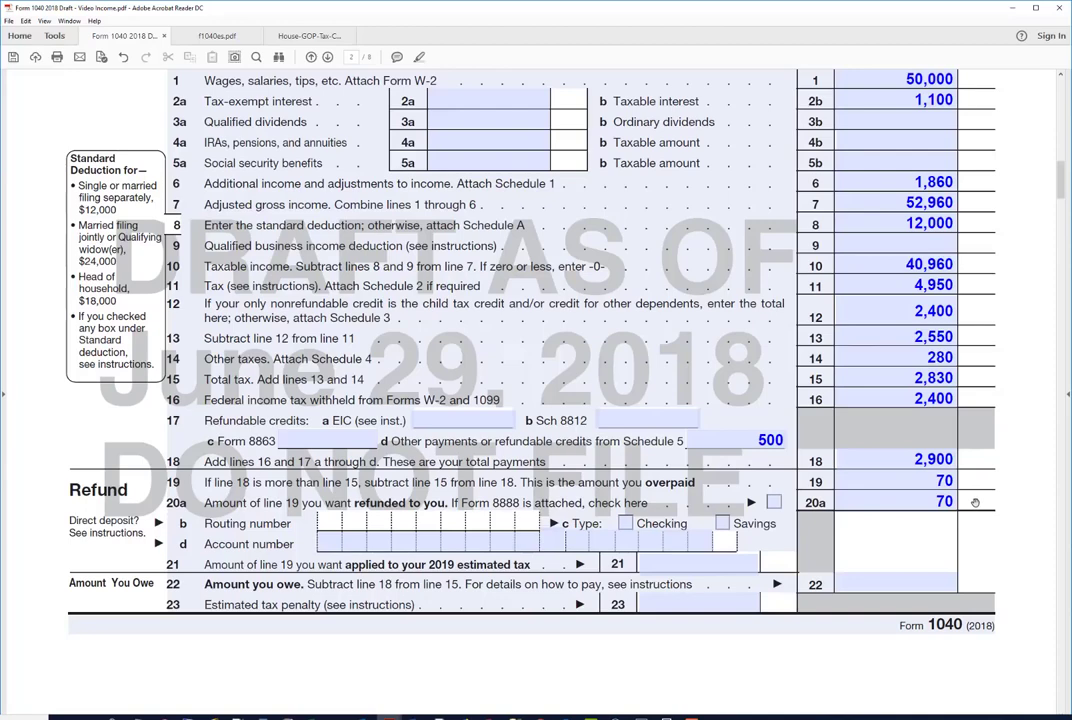
Scroll up to Form 1040 page 2 to review 2,900 total payments and the 70 refund.
scroll(975, 502, up, 1)
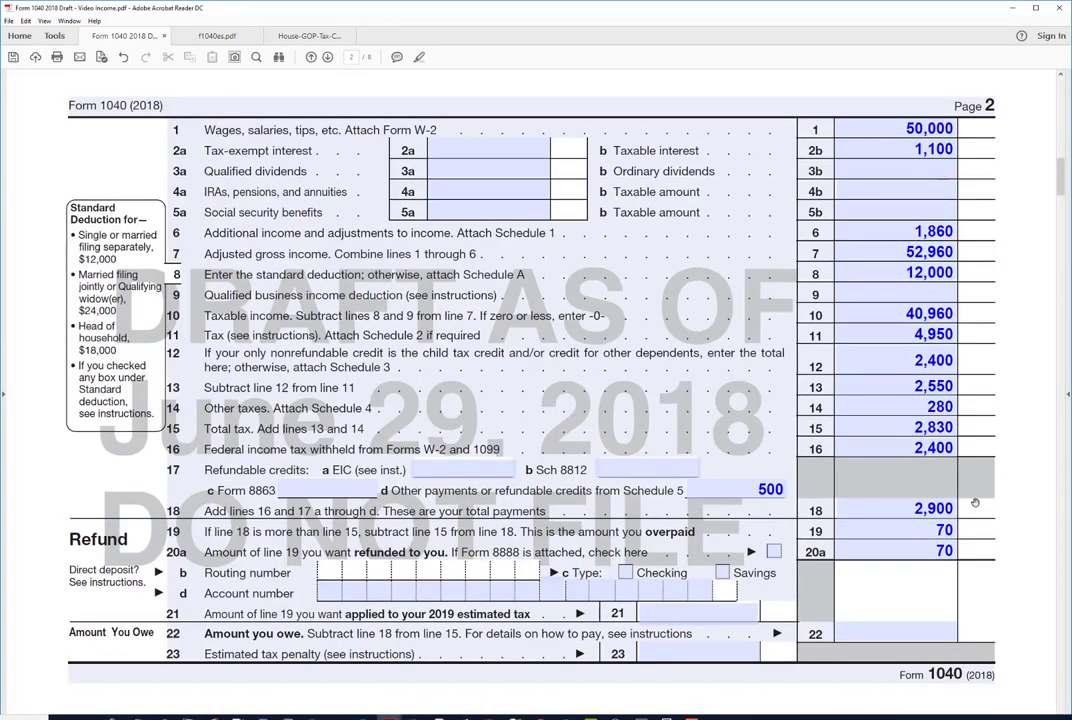